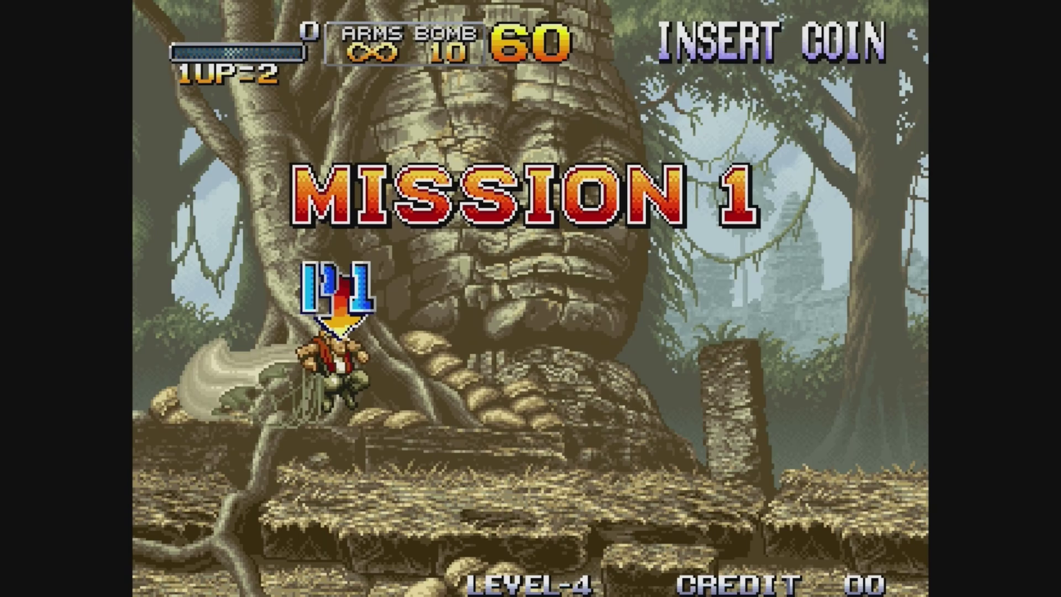
pyautogui.press('Right')
pyautogui.press('space')
pyautogui.press('Right')
pyautogui.press('ctrl')
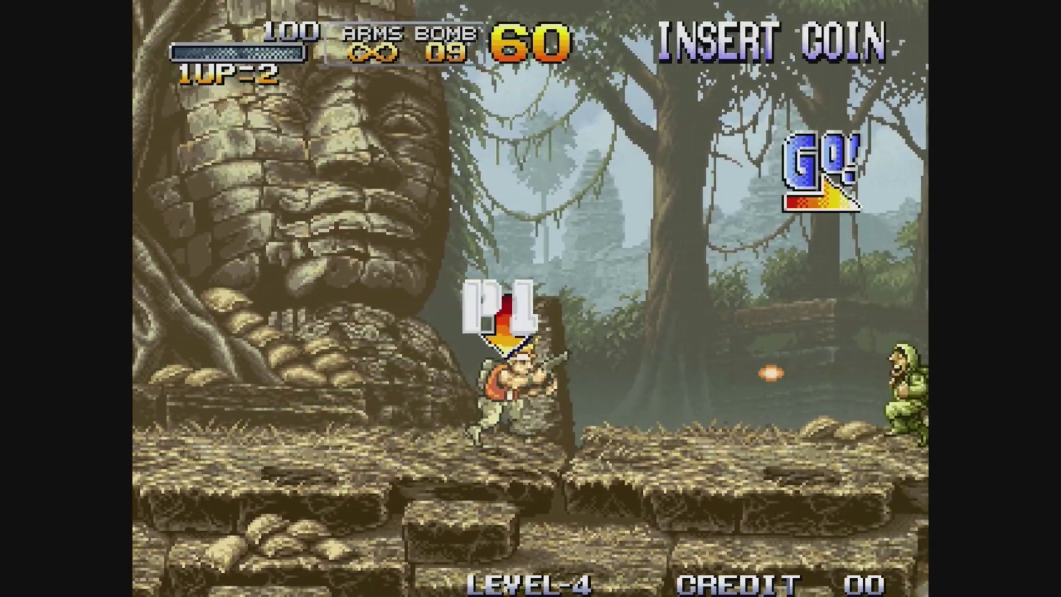
pyautogui.press('alt')
pyautogui.press('ctrl')
pyautogui.press('ctrl')
pyautogui.press('ctrl')
pyautogui.press('Right')
pyautogui.press('ctrl')
pyautogui.press('ctrl')
pyautogui.press('ctrl')
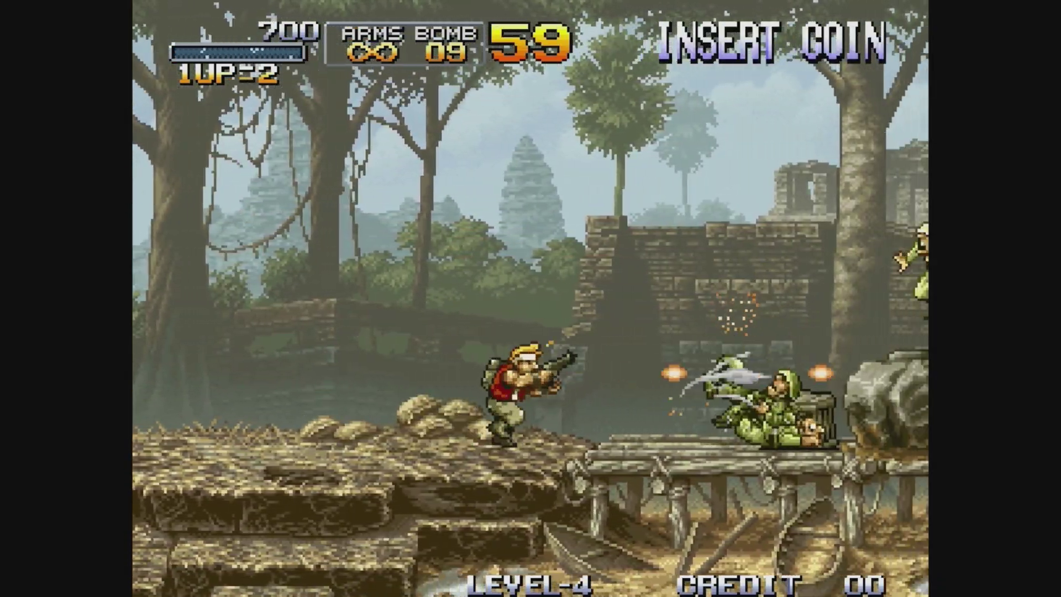
pyautogui.press('Down')
# Open the core options of the running Metal Slug game
pyautogui.press('F1')
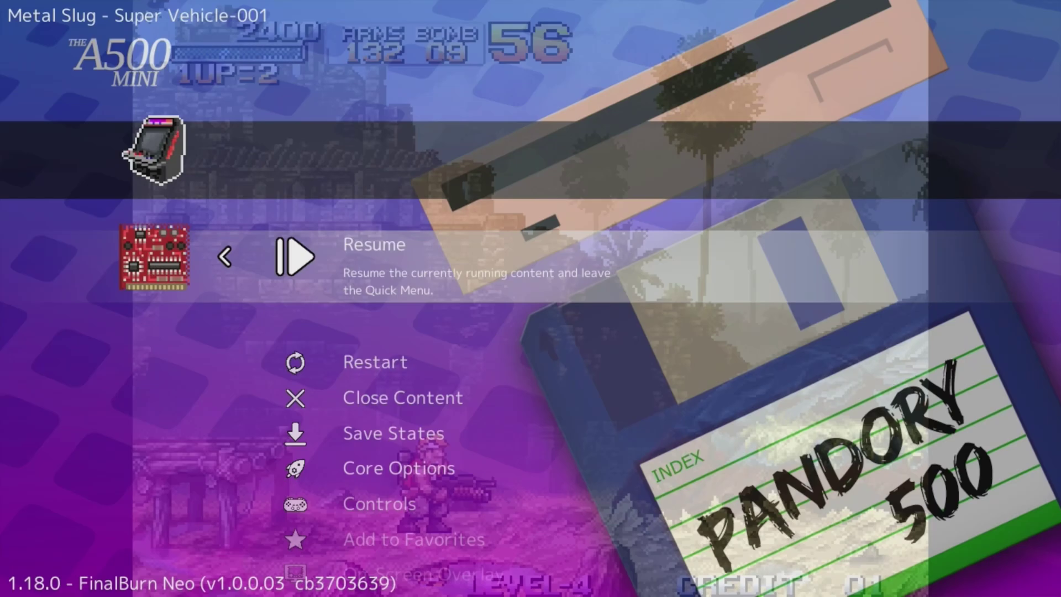
pyautogui.press('Down')
pyautogui.press('Down')
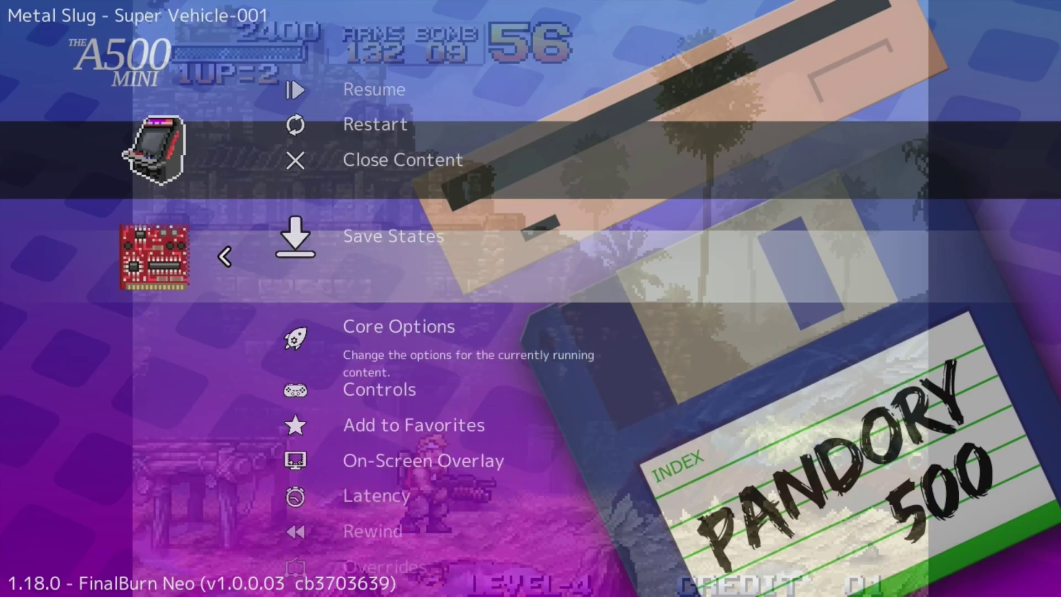
pyautogui.press('Return')
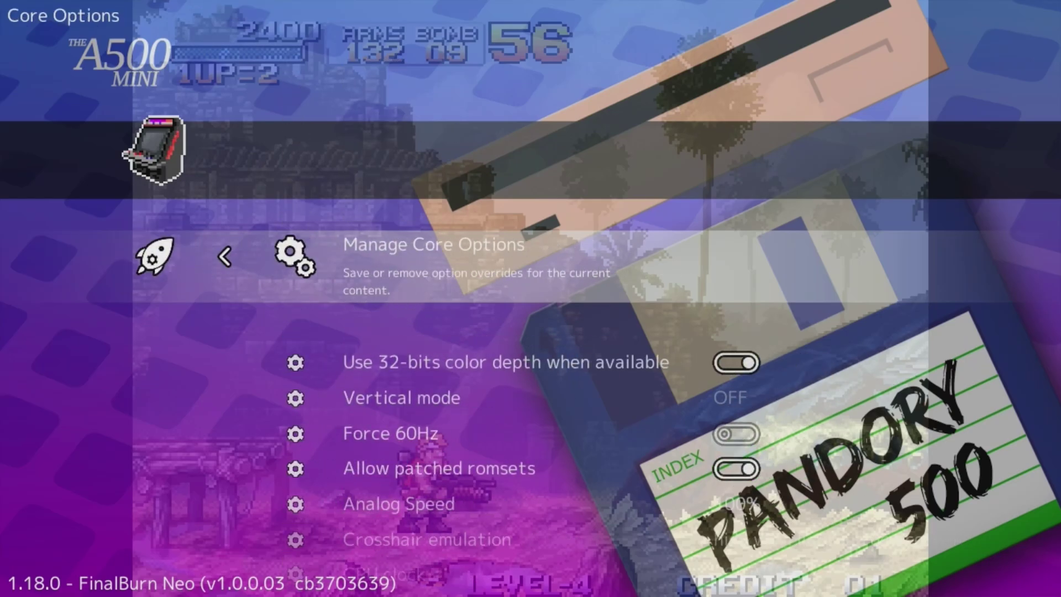
# Turn on Setting mode in the core's DIP Switches
pyautogui.press('Down')
pyautogui.press('Down')
pyautogui.press('Down')
pyautogui.press('Down')
pyautogui.press('Down')
pyautogui.press('Down')
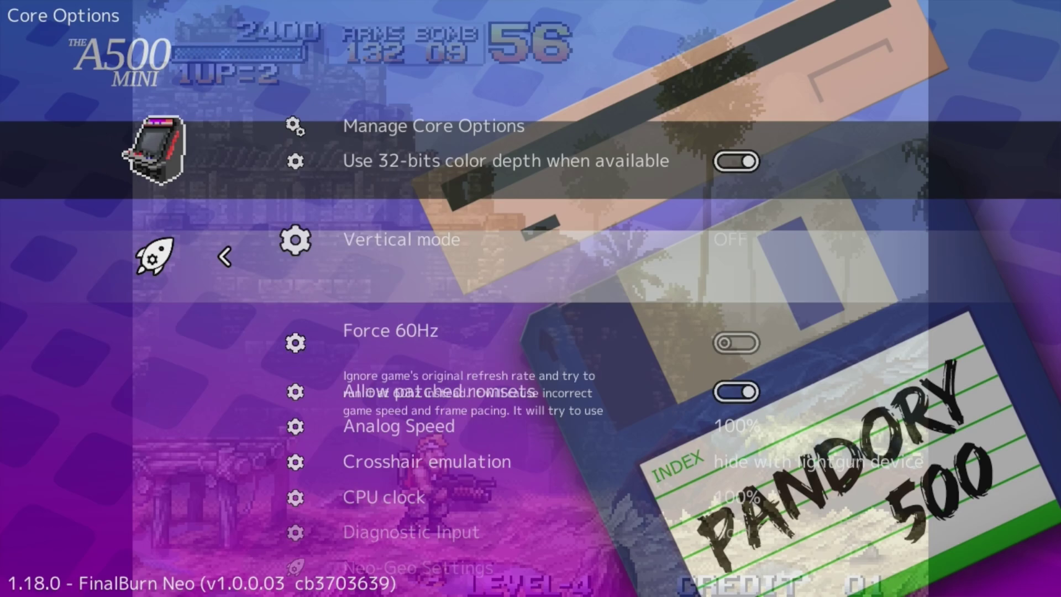
pyautogui.press('Down')
pyautogui.press('Down')
pyautogui.press('Down')
pyautogui.press('Down')
pyautogui.press('Down')
pyautogui.press('Down')
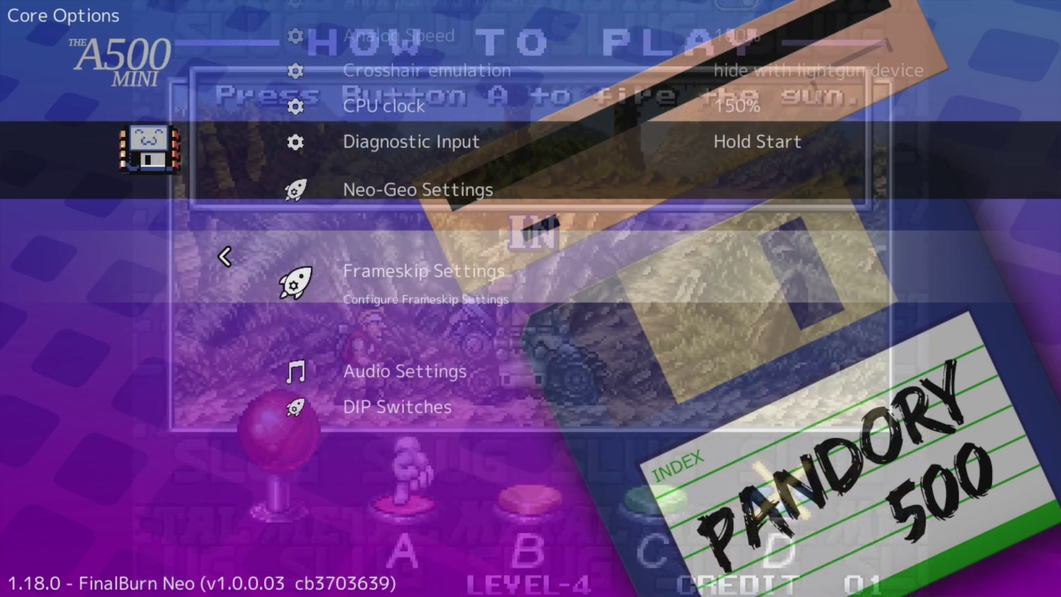
pyautogui.press('Return')
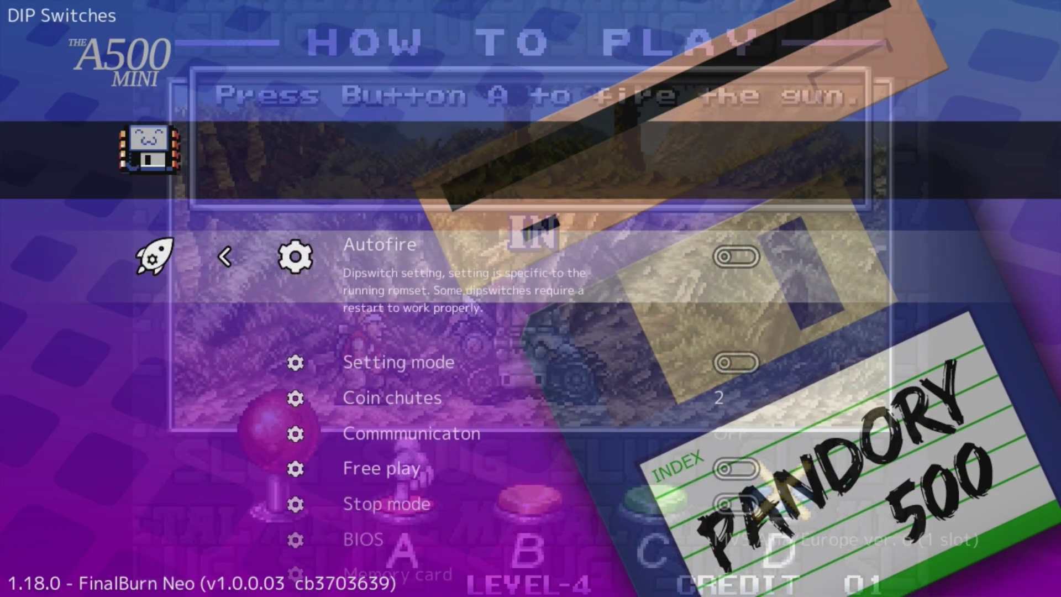
pyautogui.press('Down')
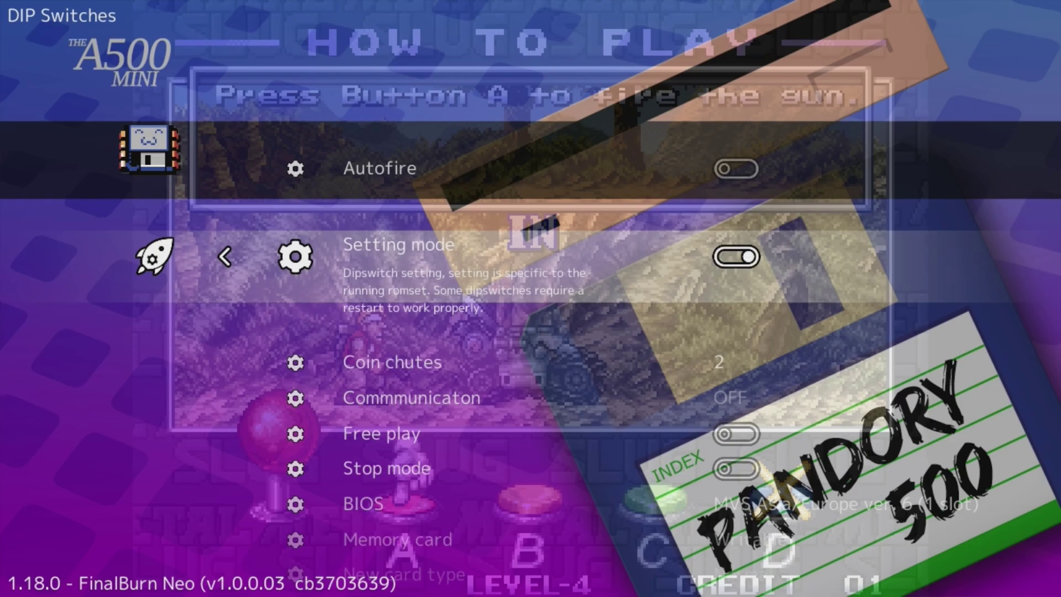
# Leave the core options and restart Metal Slug into the Neo-Geo service mode
pyautogui.press('BackSpace')
pyautogui.press('BackSpace')
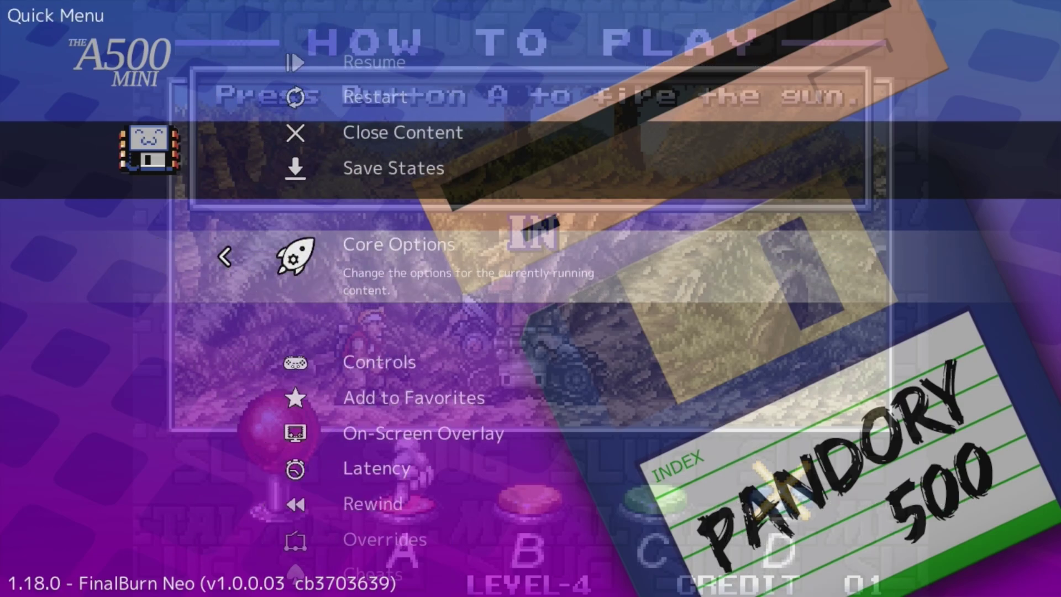
pyautogui.press('Up')
pyautogui.press('Up')
pyautogui.press('Up')
pyautogui.press('Return')
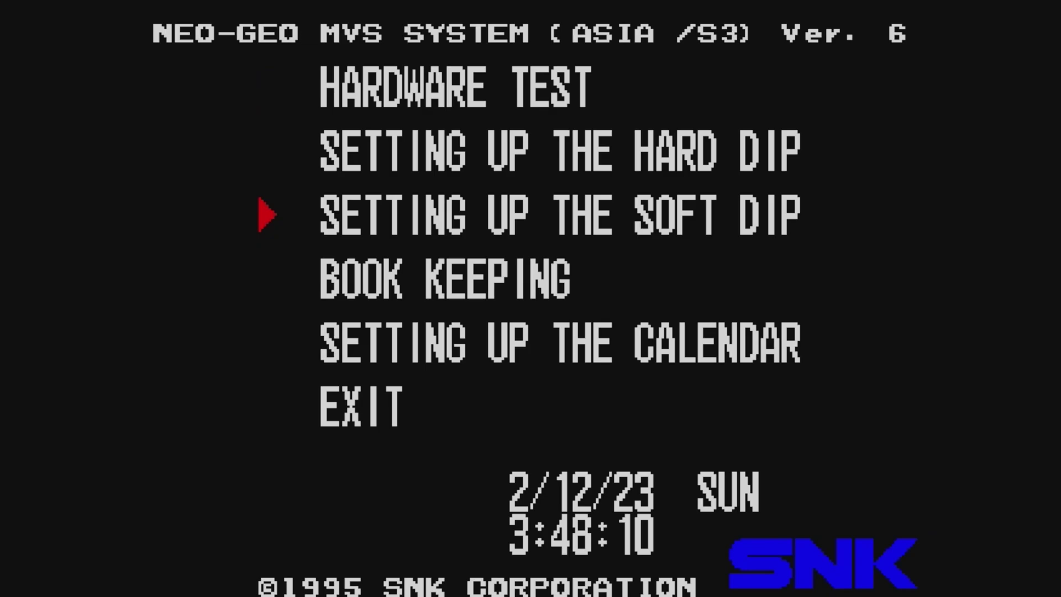
# Open the Metal Slug soft DIP settings and set Hero to 5, Difficulty to level 8 and Blood to ON
pyautogui.press('z')
pyautogui.press('Down')
pyautogui.press('z')
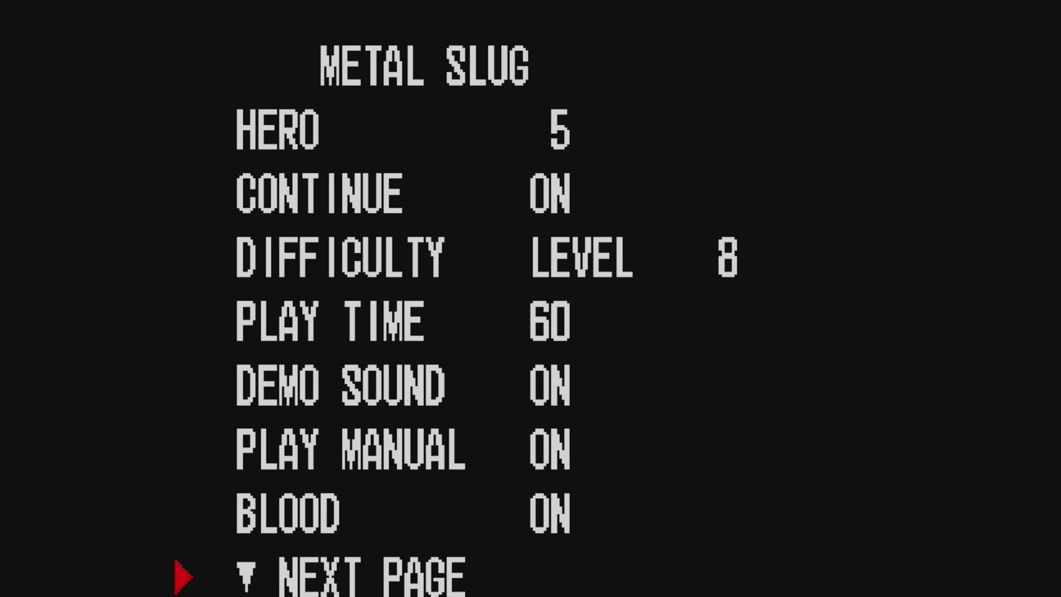
# Cycle the Language setting on the second page to Spanish and back, and exit the soft DIP settings
pyautogui.press('z')
pyautogui.press('Right')
pyautogui.press('Right')
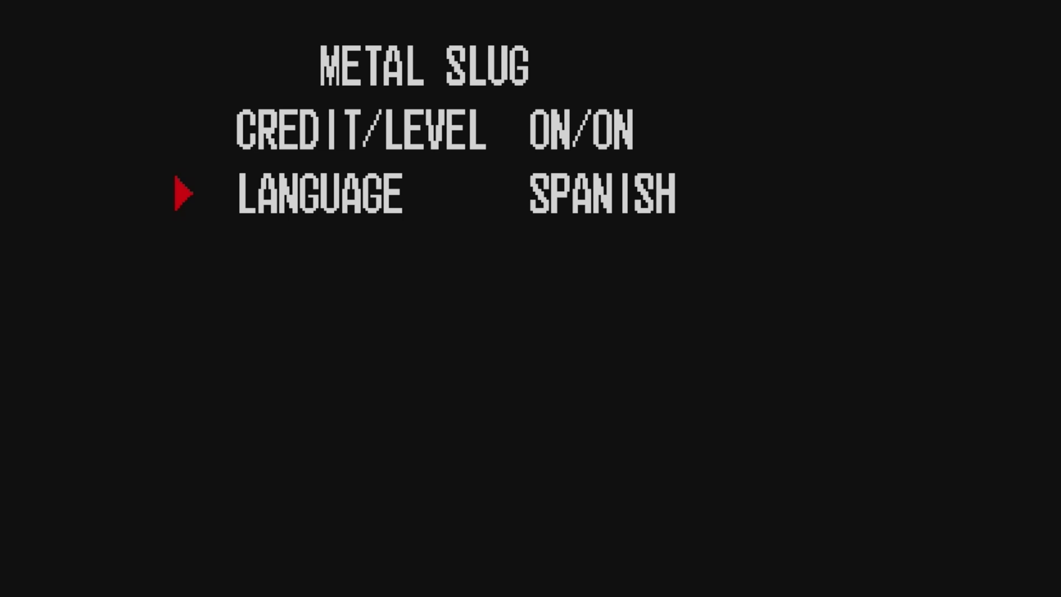
pyautogui.press('Left')
pyautogui.press('Left')
pyautogui.press('c')
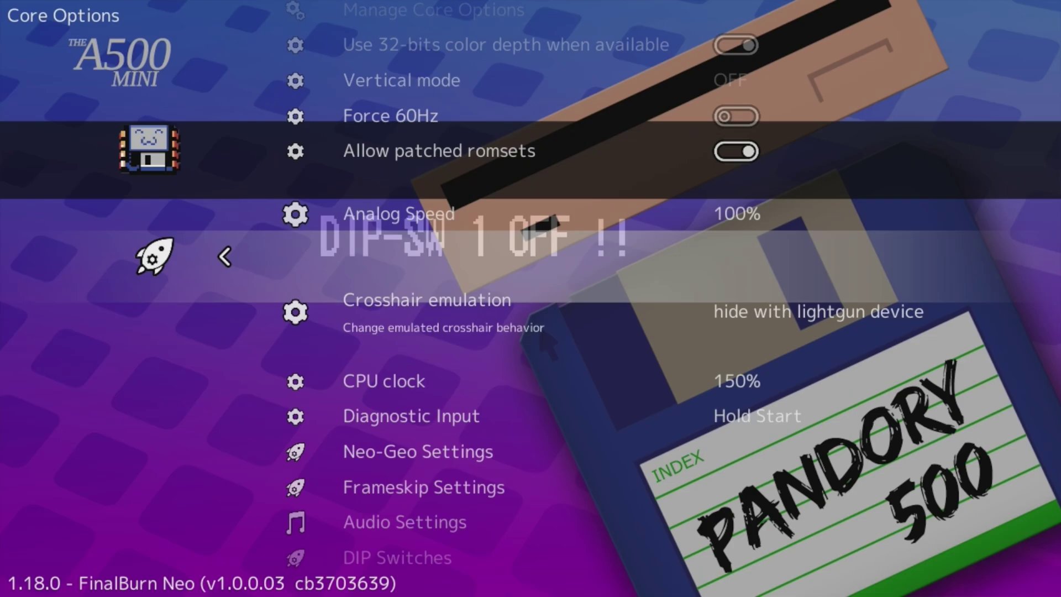
# Turn off Setting mode in the DIP Switches and return to the game
pyautogui.press('Down')
pyautogui.press('Down')
pyautogui.press('Down')
pyautogui.press('Down')
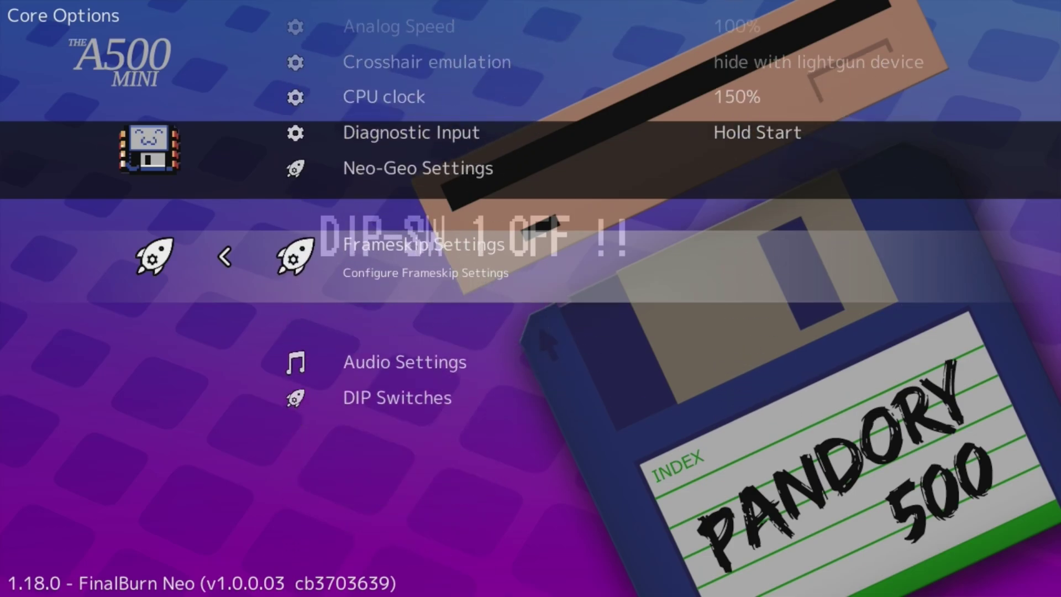
pyautogui.press('Down')
pyautogui.press('Down')
pyautogui.press('x')
pyautogui.press('Down')
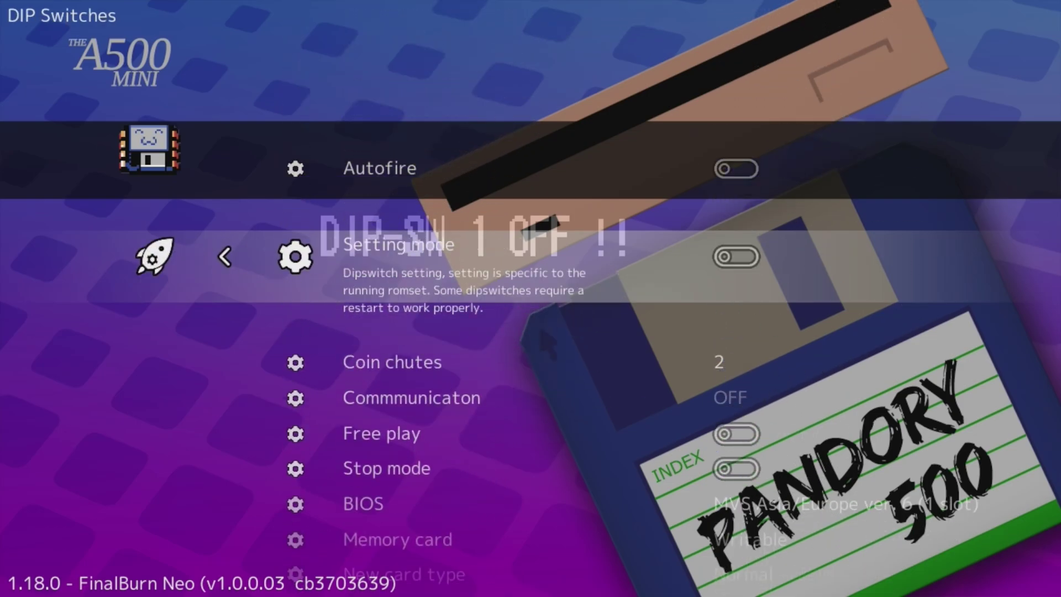
pyautogui.press('z')
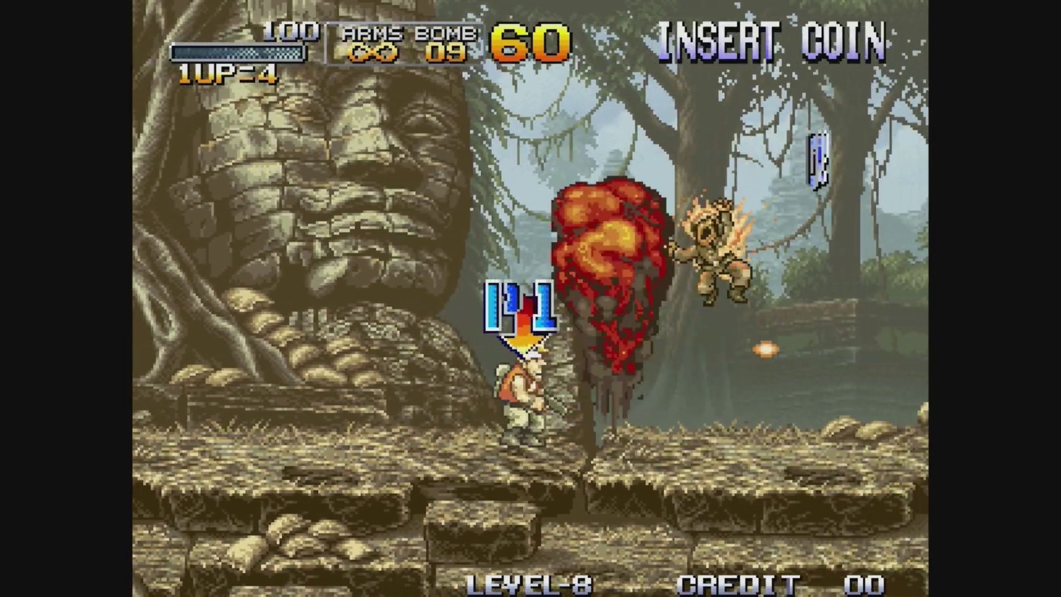
pyautogui.press('z')
pyautogui.press('z')
pyautogui.press('Right')
pyautogui.press('z')
pyautogui.press('x')
pyautogui.press('Down')
pyautogui.press('z')
pyautogui.press('z')
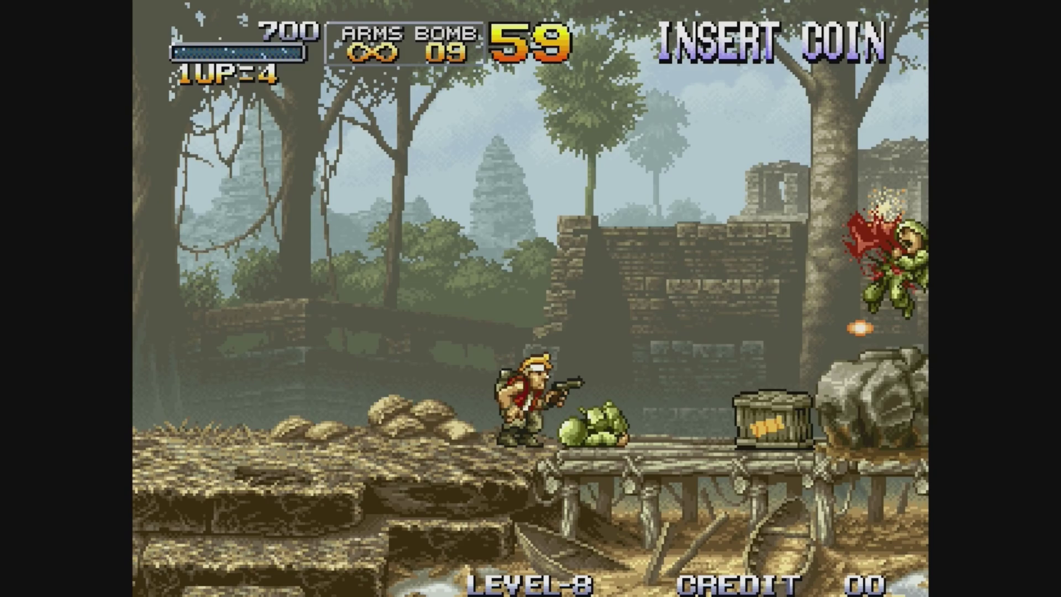
pyautogui.press('z')
pyautogui.press('Right')
pyautogui.press('z')
pyautogui.press('z')
pyautogui.press('x')
pyautogui.press('z')
pyautogui.press('z')
pyautogui.press('z')
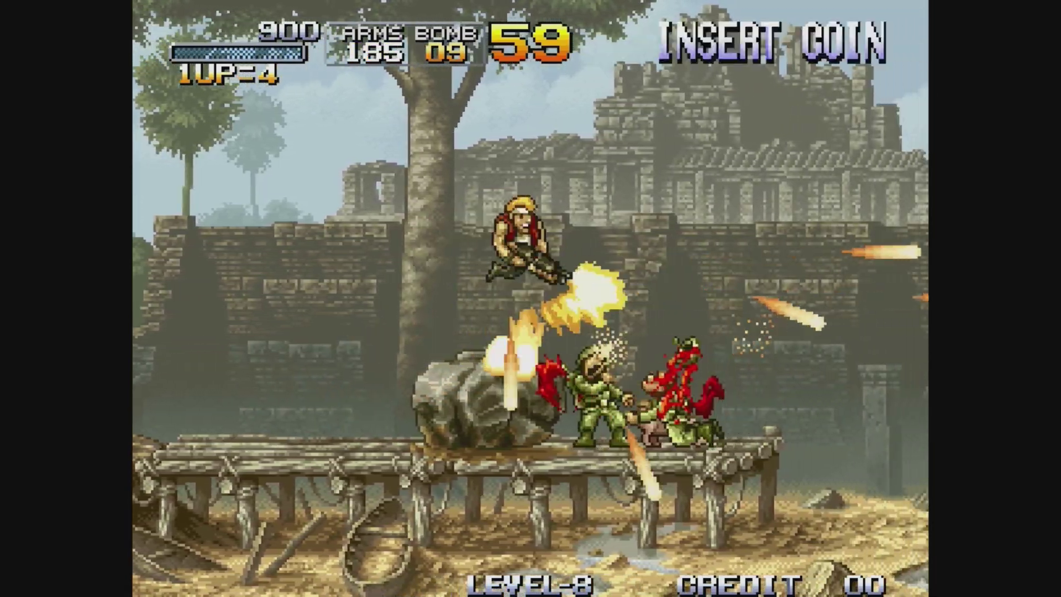
pyautogui.press('z')
pyautogui.press('z')
pyautogui.press('Right')
pyautogui.press('x')
pyautogui.press('Down')
pyautogui.press('z')
pyautogui.press('z')
pyautogui.press('z')
pyautogui.press('z')
pyautogui.press('z')
pyautogui.press('z')
pyautogui.press('z')
pyautogui.press('z')
pyautogui.press('z')
pyautogui.press('Up')
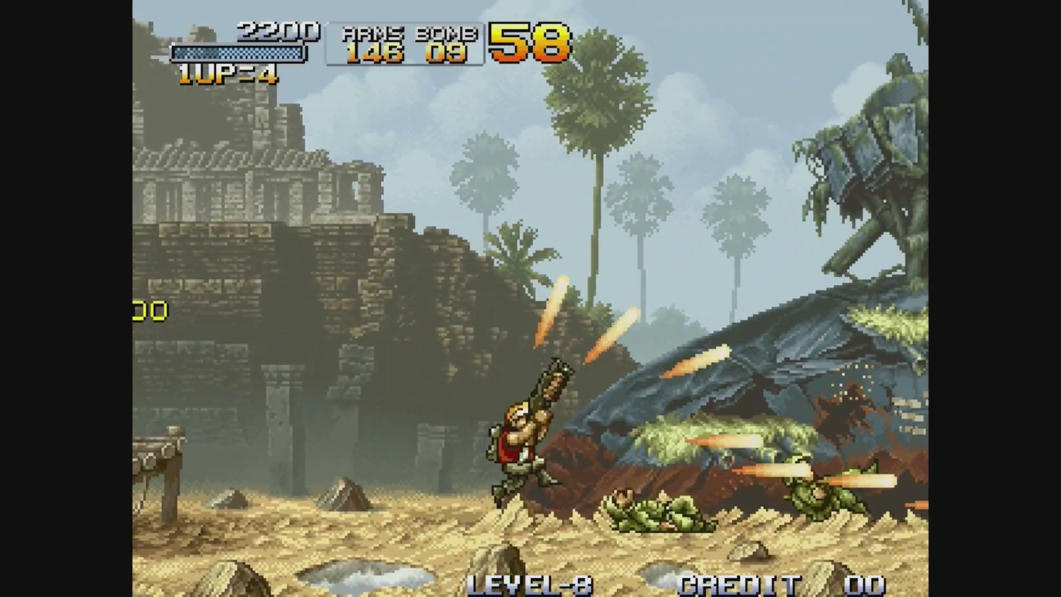
pyautogui.press('x')
pyautogui.press('Right')
pyautogui.press('z')
pyautogui.press('x')
pyautogui.press('z')
pyautogui.press('z')
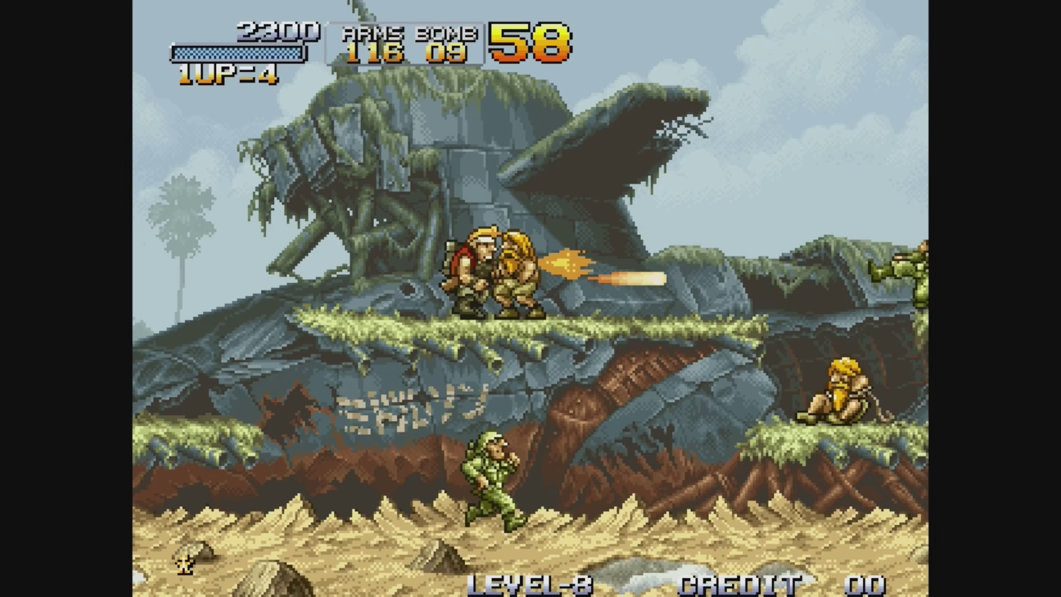
pyautogui.press('z')
pyautogui.press('Down')
pyautogui.press('z')
pyautogui.press('z')
pyautogui.press('z')
pyautogui.press('z')
pyautogui.press('z')
pyautogui.press('z')
pyautogui.press('z')
pyautogui.press('z')
pyautogui.press('z')
pyautogui.press('Left')
pyautogui.press('Right')
pyautogui.press('x')
pyautogui.press('Down')
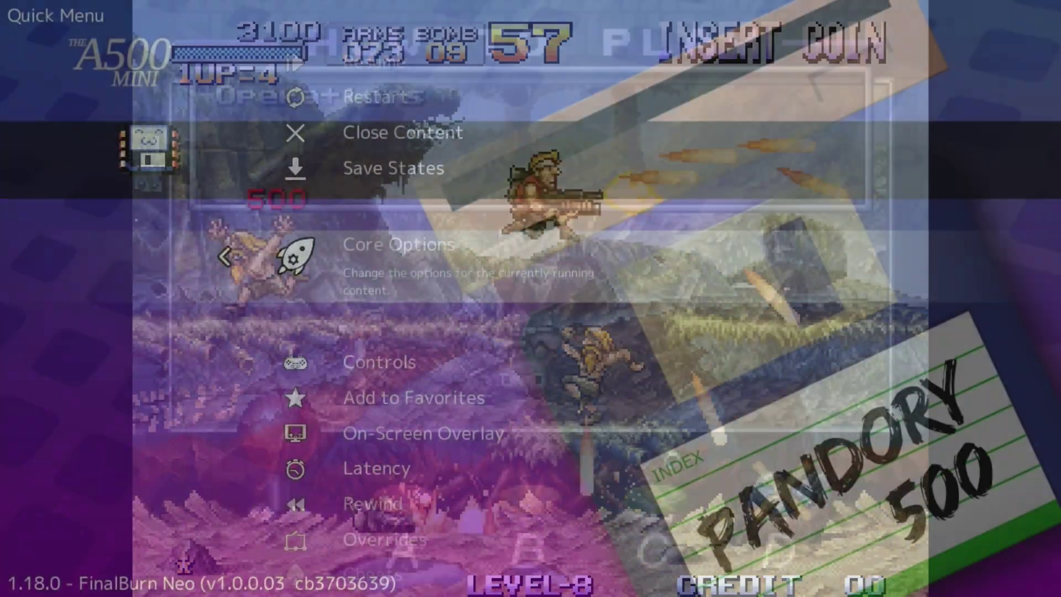
# Open the Diagnostic Input setting in the core options and choose a button combination for it
pyautogui.press('Return')
pyautogui.press('Down')
pyautogui.press('Down')
pyautogui.press('Down')
pyautogui.press('Down')
pyautogui.press('Down')
pyautogui.press('Down')
pyautogui.press('Down')
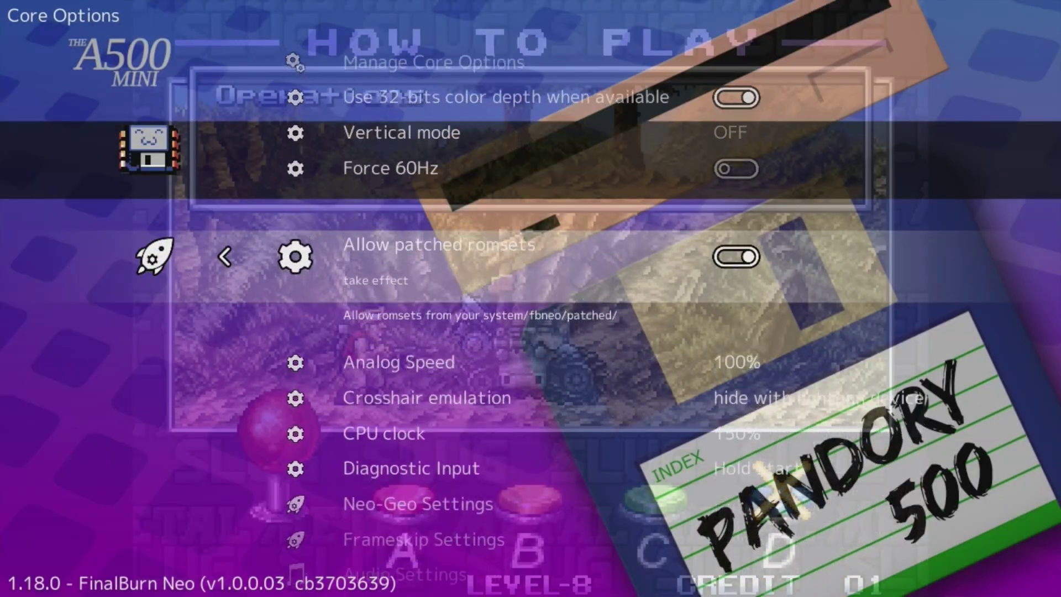
pyautogui.press('Down')
pyautogui.press('Return')
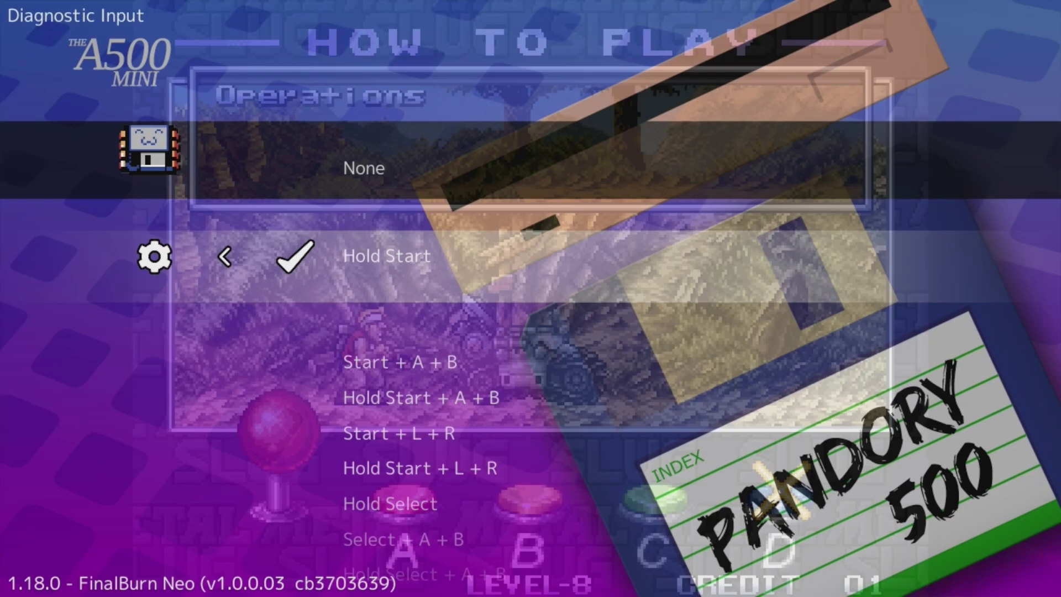
pyautogui.press('Down')
pyautogui.press('Down')
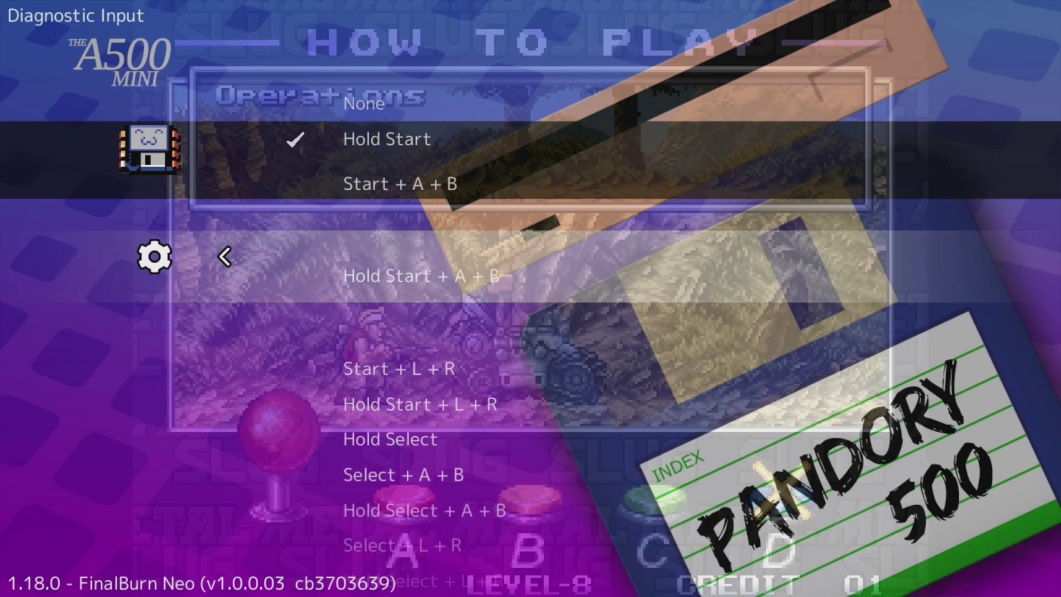
pyautogui.press('Down')
pyautogui.press('Return')
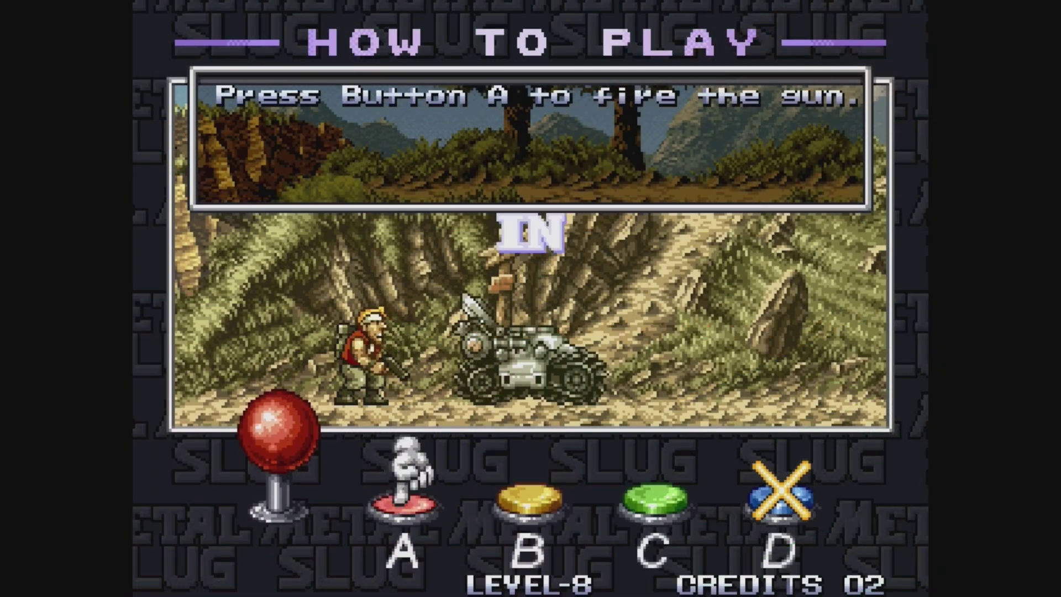
# Enter the Metal Slug soft DIP settings through the diagnostic input and set Blood to OFF and the language to Spanish
pyautogui.press('shift')
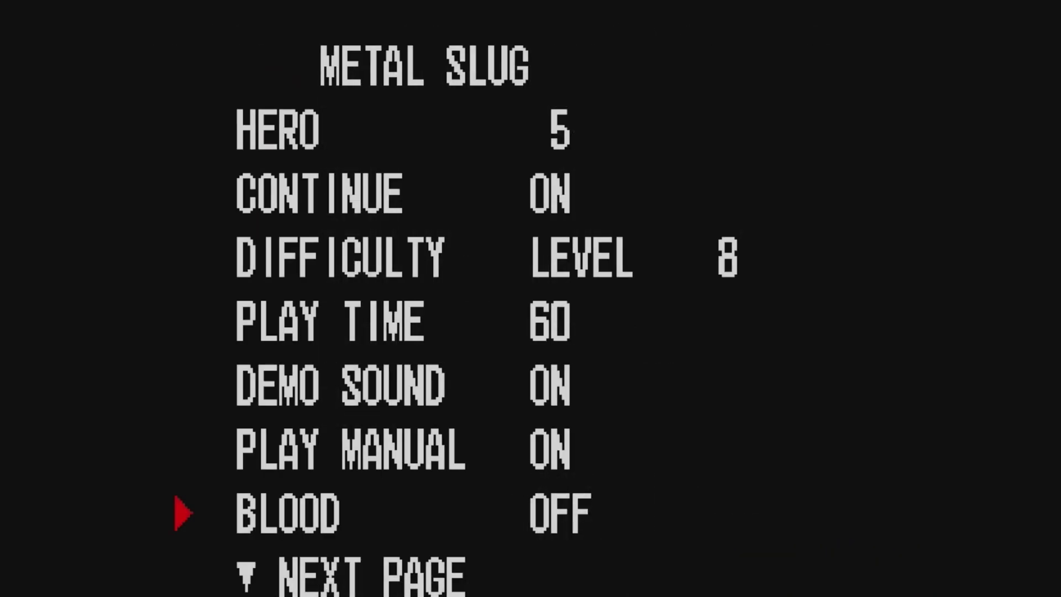
pyautogui.press('z')
pyautogui.press('Down')
pyautogui.press('z')
pyautogui.press('z')
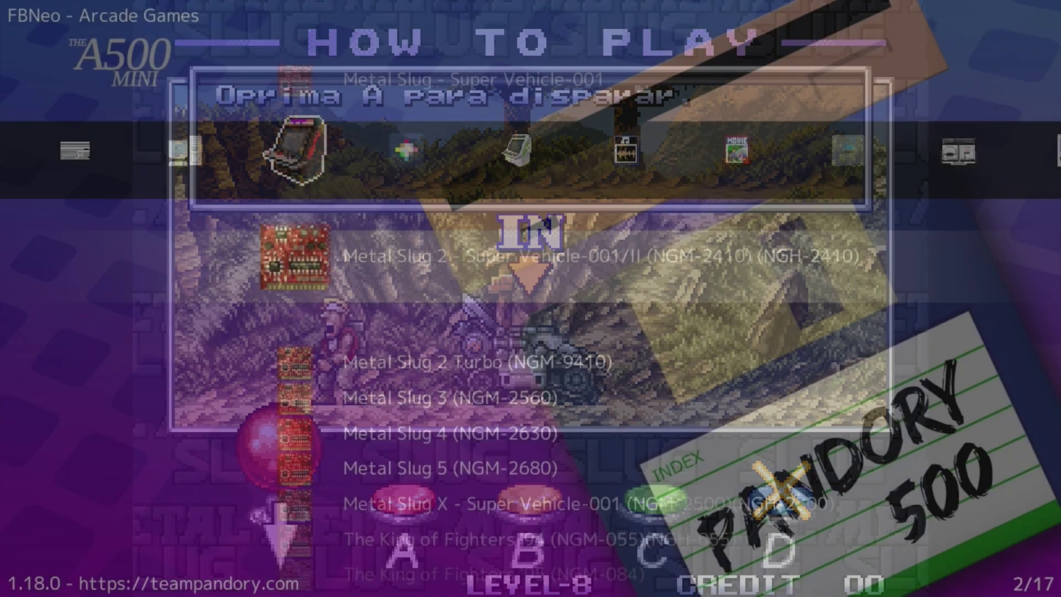
# Set the core association of the Metal Slug 2 playlist entry to Arcade (FinalBurn Alpha)
pyautogui.press('z')
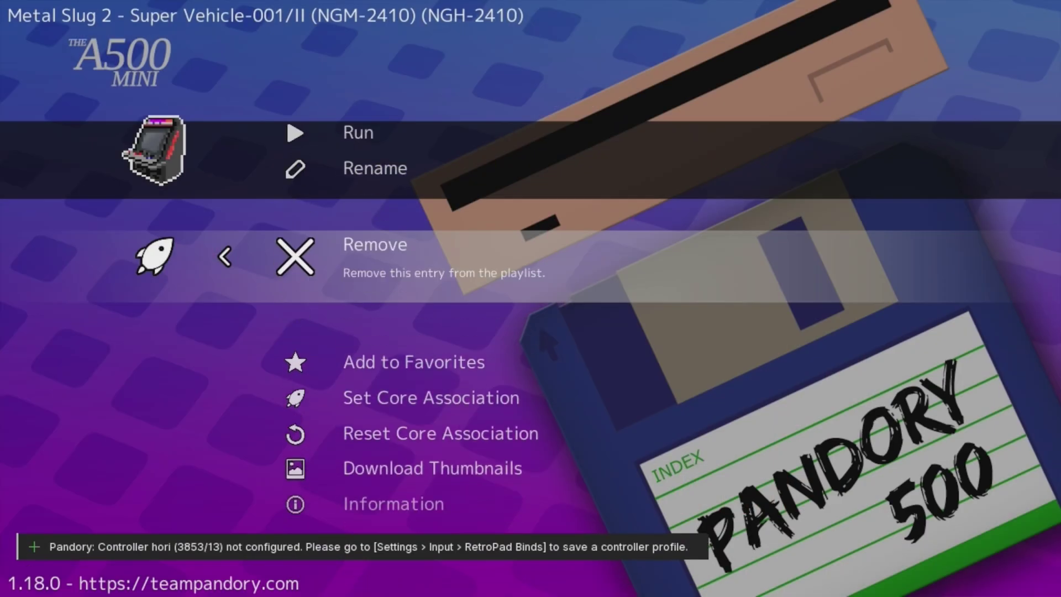
pyautogui.press('Down')
pyautogui.press('z')
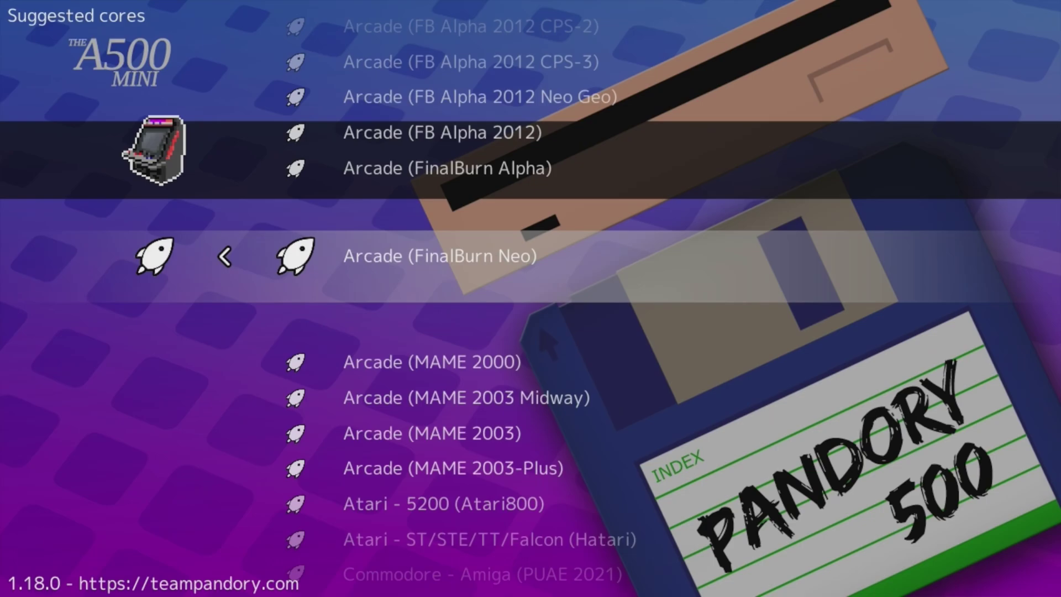
pyautogui.press('Up')
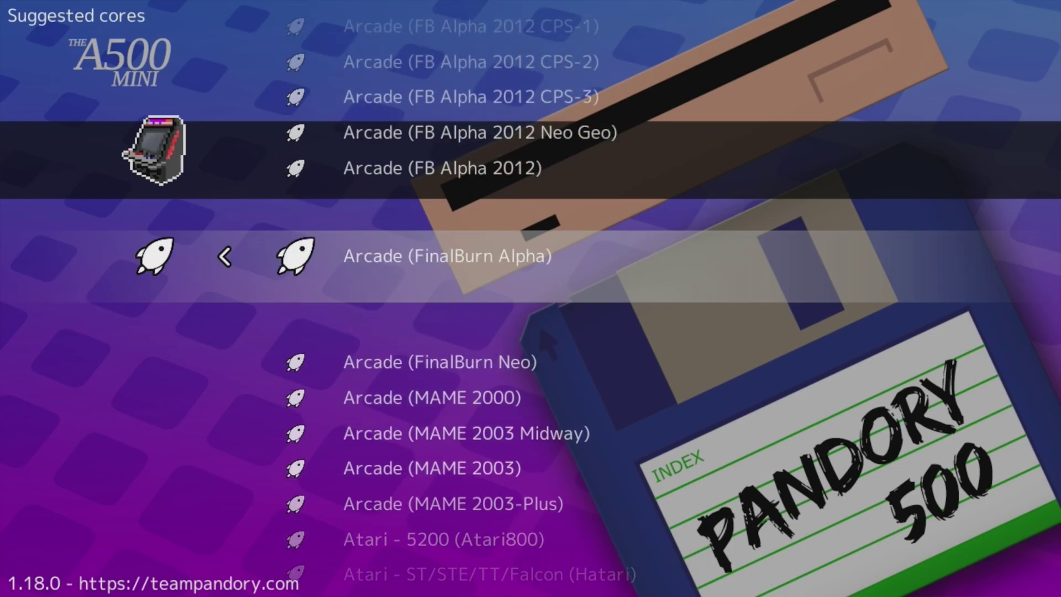
pyautogui.press('Up')
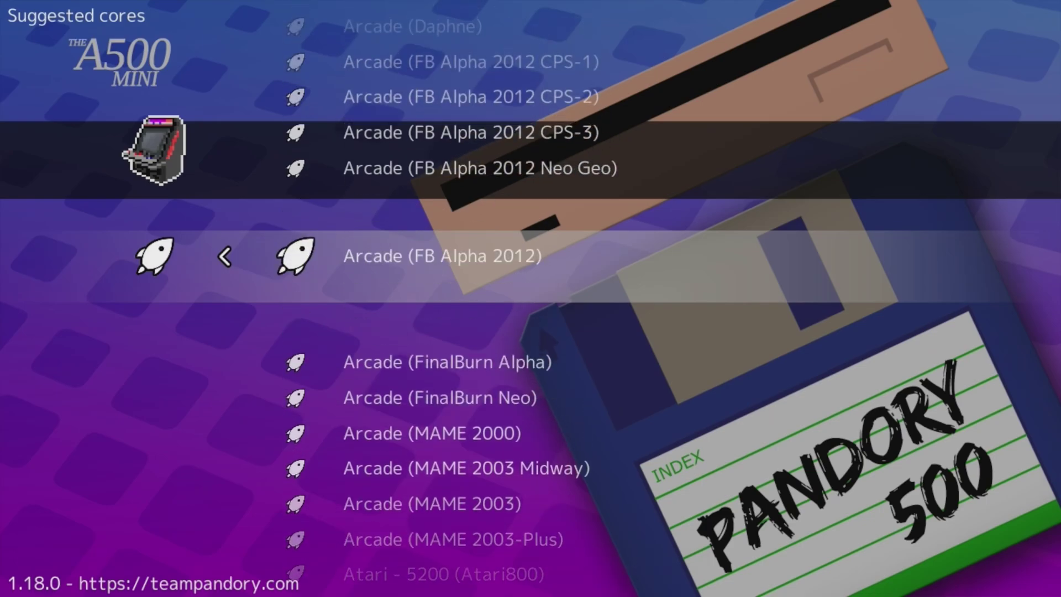
pyautogui.press('Up')
pyautogui.press('Up')
pyautogui.press('Down')
pyautogui.press('Down')
pyautogui.press('Down')
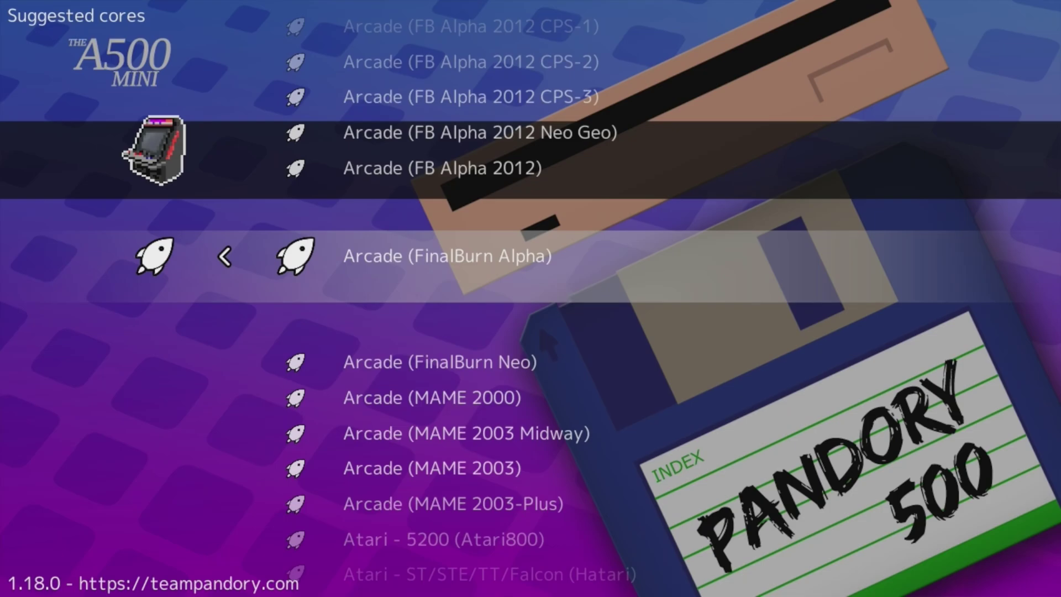
pyautogui.press('z')
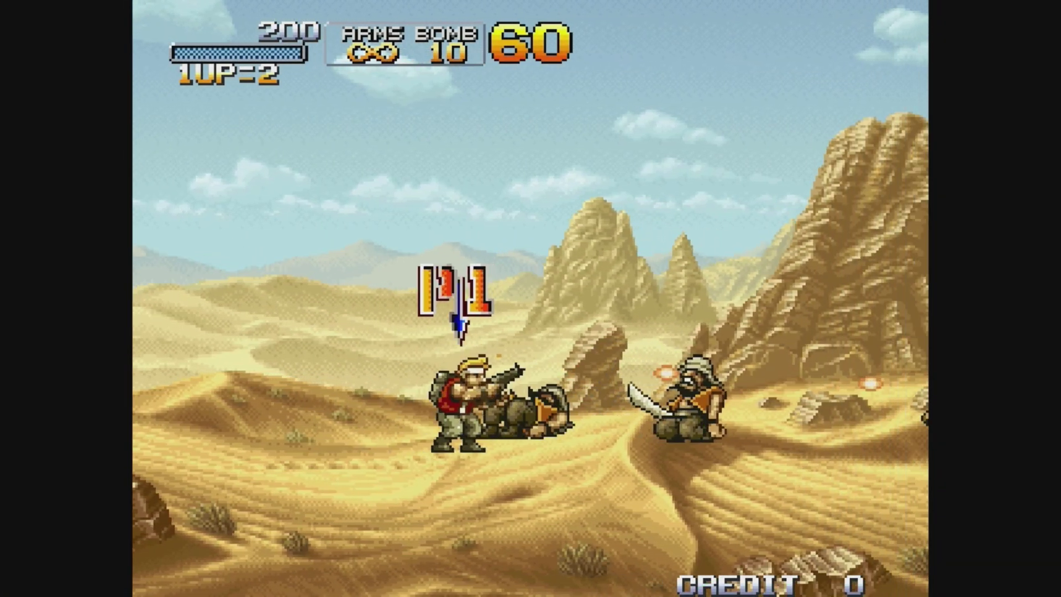
pyautogui.press('Right')
pyautogui.press('a')
pyautogui.press('z')
pyautogui.press('z')
pyautogui.press('z')
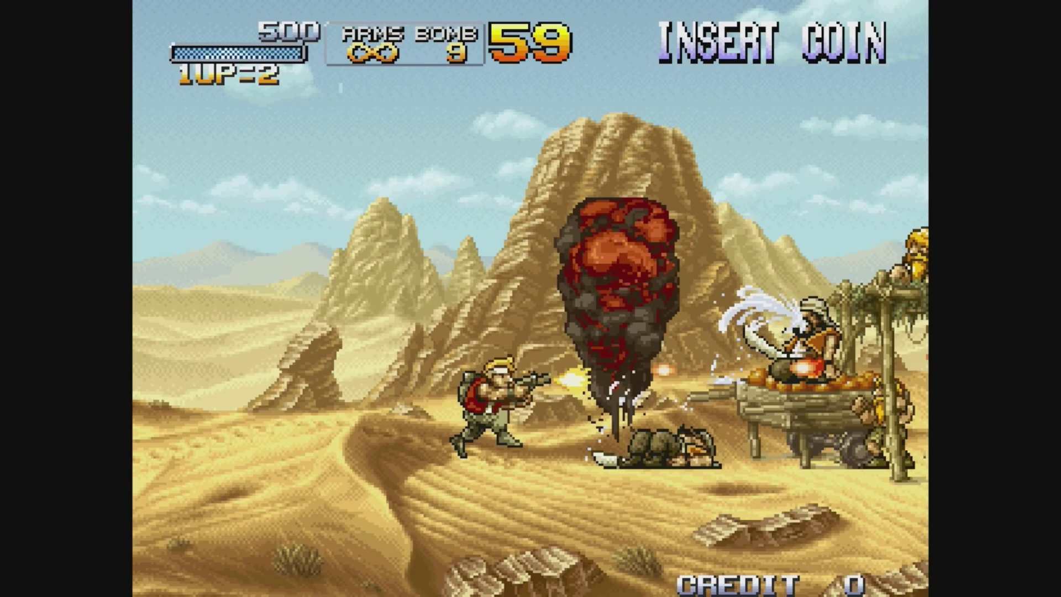
# Play the desert stage of Metal Slug 2 and insert two credits
pyautogui.press('Right')
pyautogui.press('z')
pyautogui.press('z')
pyautogui.press('shift')
pyautogui.press('shift')
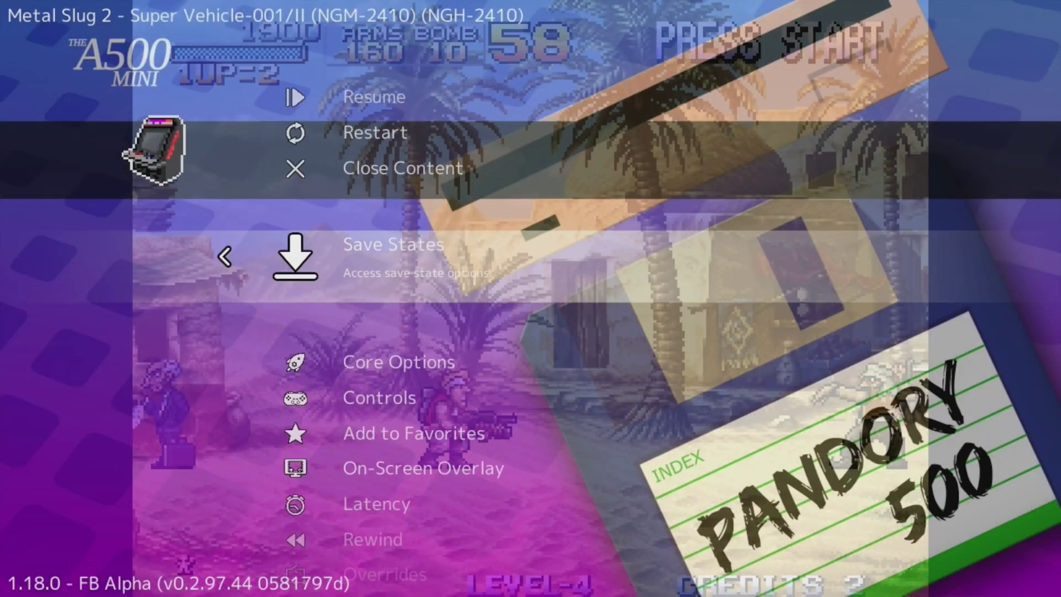
# Open the CPU overclock setting in the core options of Metal Slug 2 and select 150
pyautogui.press('Down')
pyautogui.press('Return')
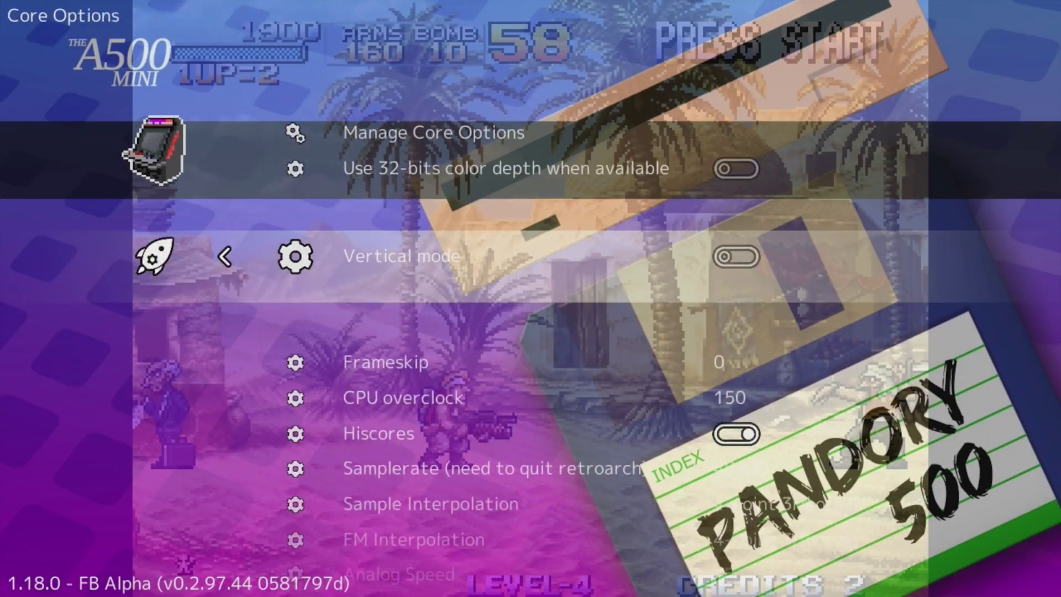
pyautogui.press('Up')
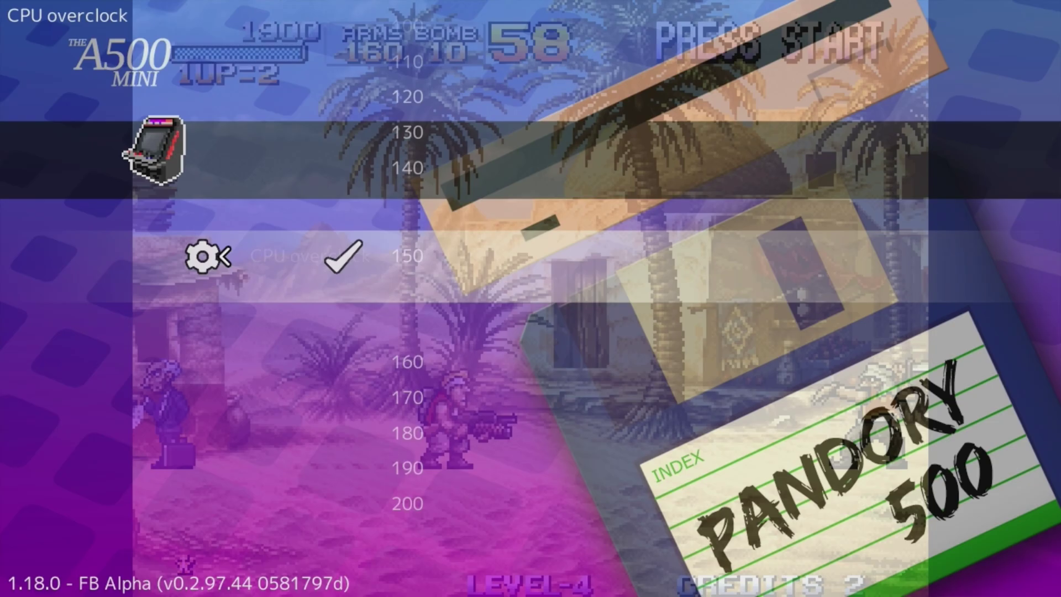
pyautogui.press('Return')
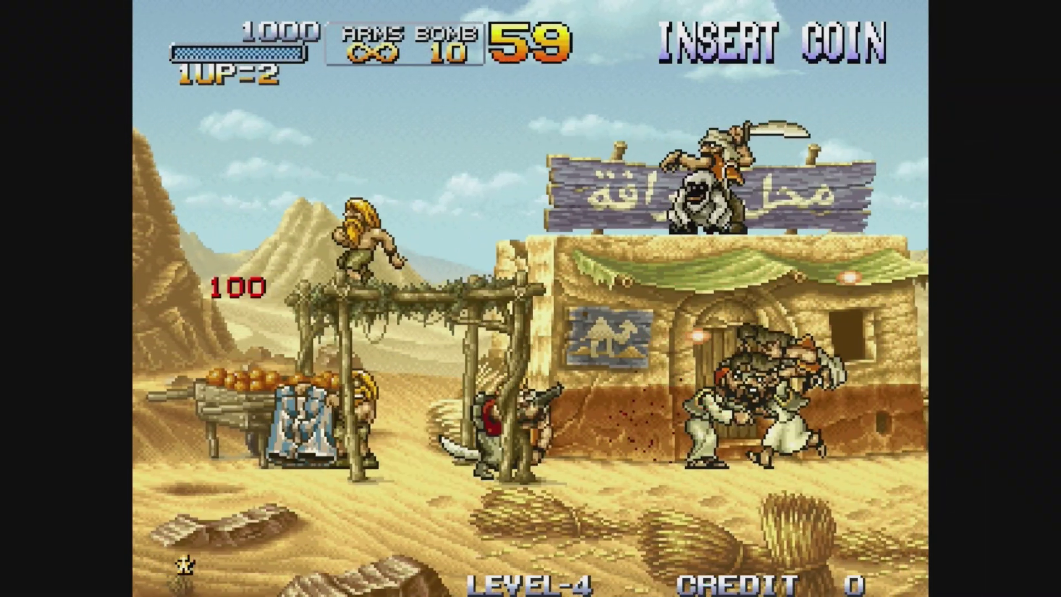
# Play Metal Slug 2 through the desert town, advancing and shooting enemies up to the fight with the three rocket towers
pyautogui.press('Right')
pyautogui.press('x')
pyautogui.press('z')
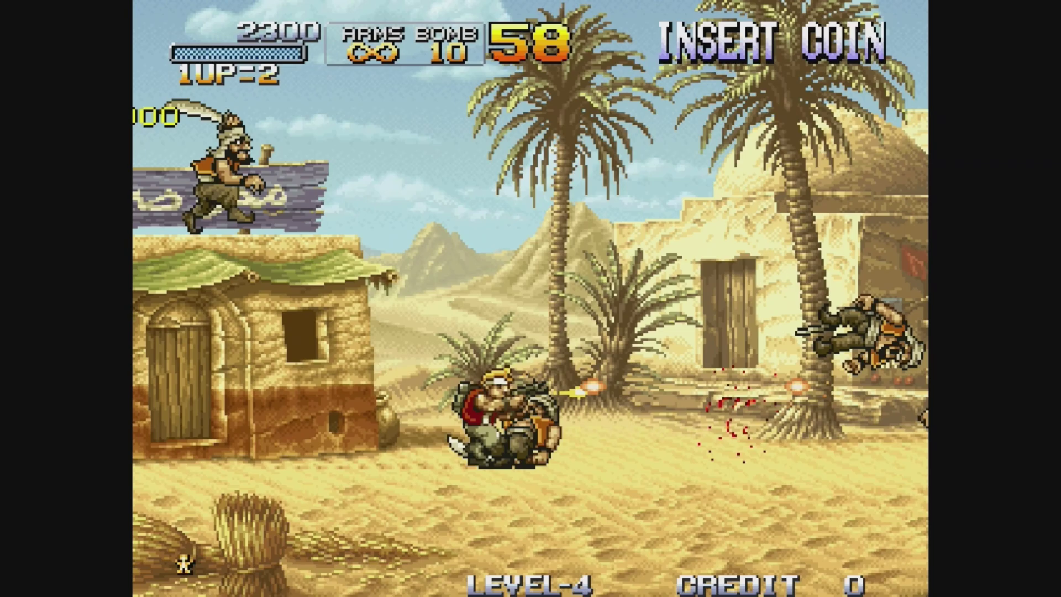
pyautogui.press('Right')
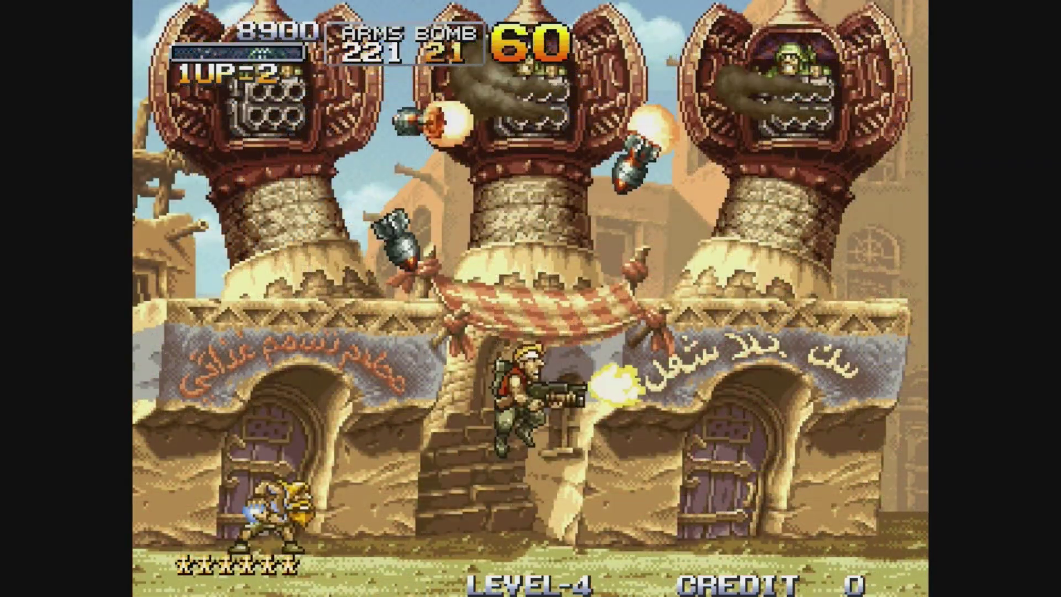
pyautogui.press('Right')
pyautogui.press('Up')
pyautogui.press('z')
pyautogui.press('Left')
pyautogui.press('Up')
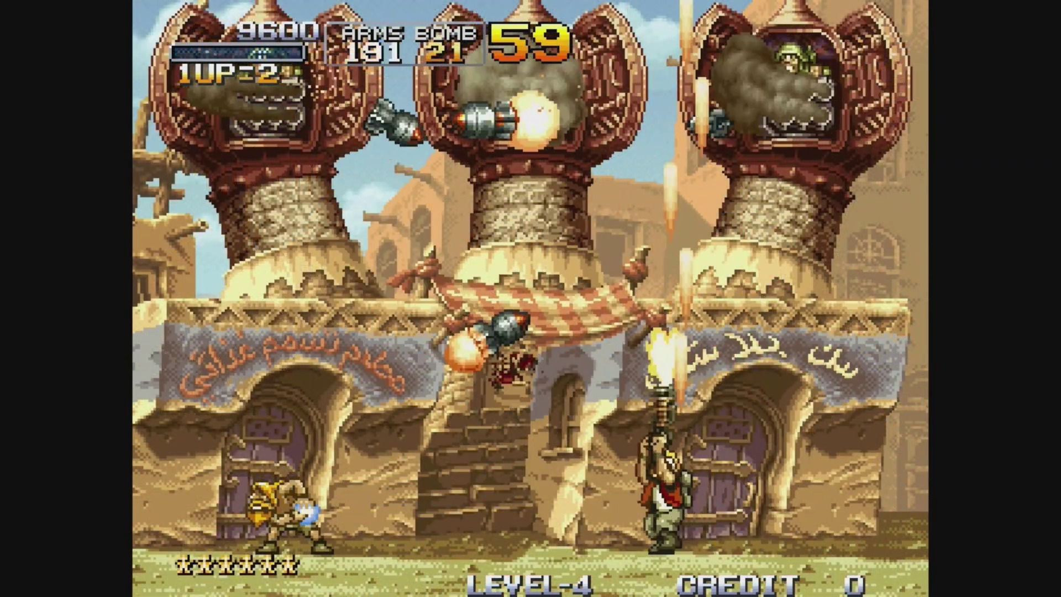
pyautogui.press('Left')
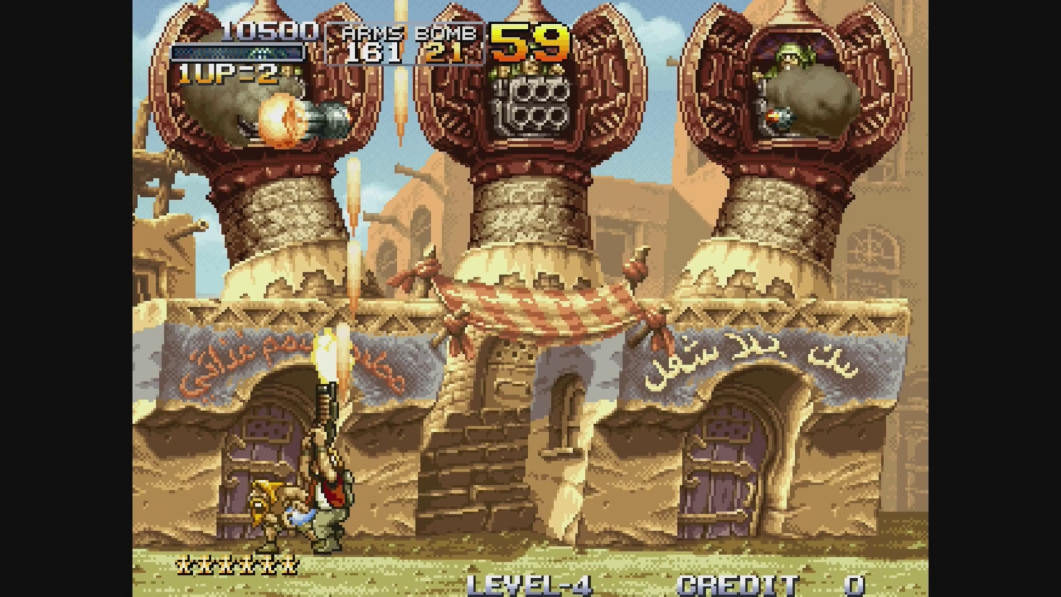
pyautogui.press('Left')
pyautogui.press('Right')
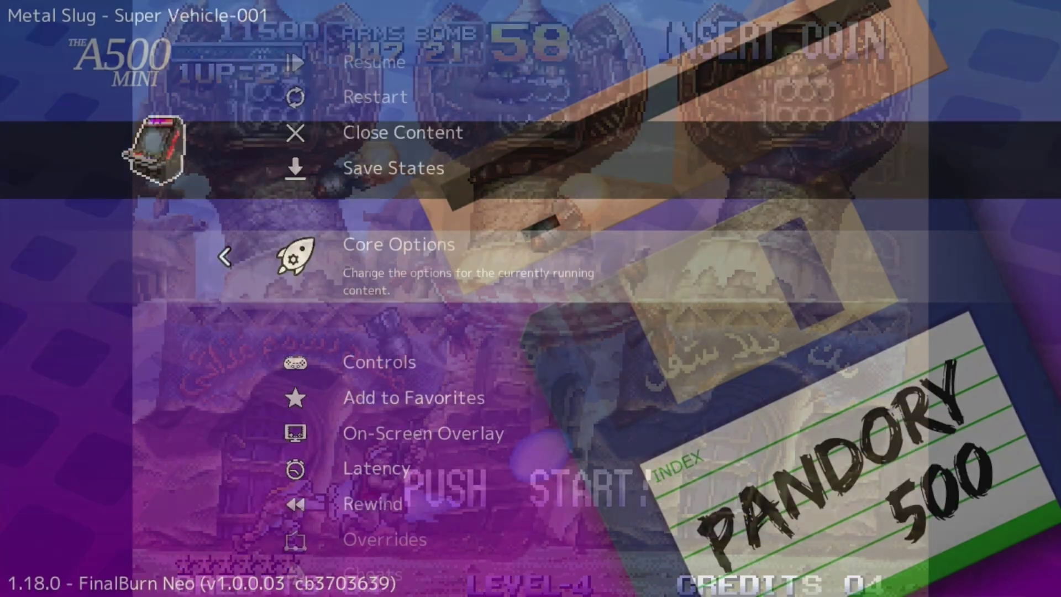
# Open the Neo-Geo Settings in the core options of Metal Slug
pyautogui.press('Return')
pyautogui.press('Down')
pyautogui.press('Down')
pyautogui.press('Down')
pyautogui.press('Down')
pyautogui.press('Down')
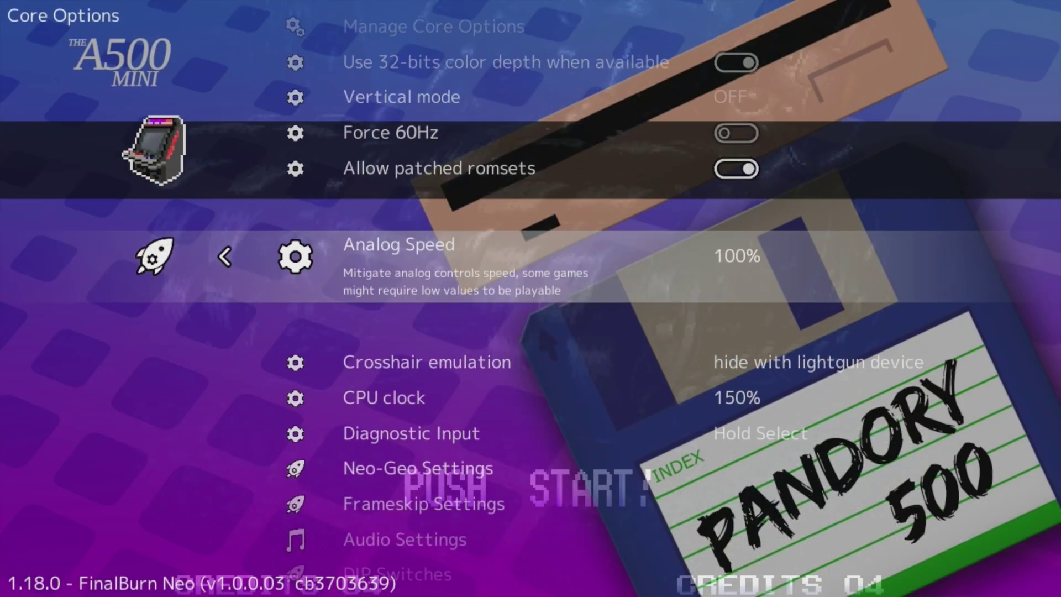
pyautogui.press('Down')
pyautogui.press('Down')
pyautogui.press('Down')
pyautogui.press('Down')
pyautogui.press('Return')
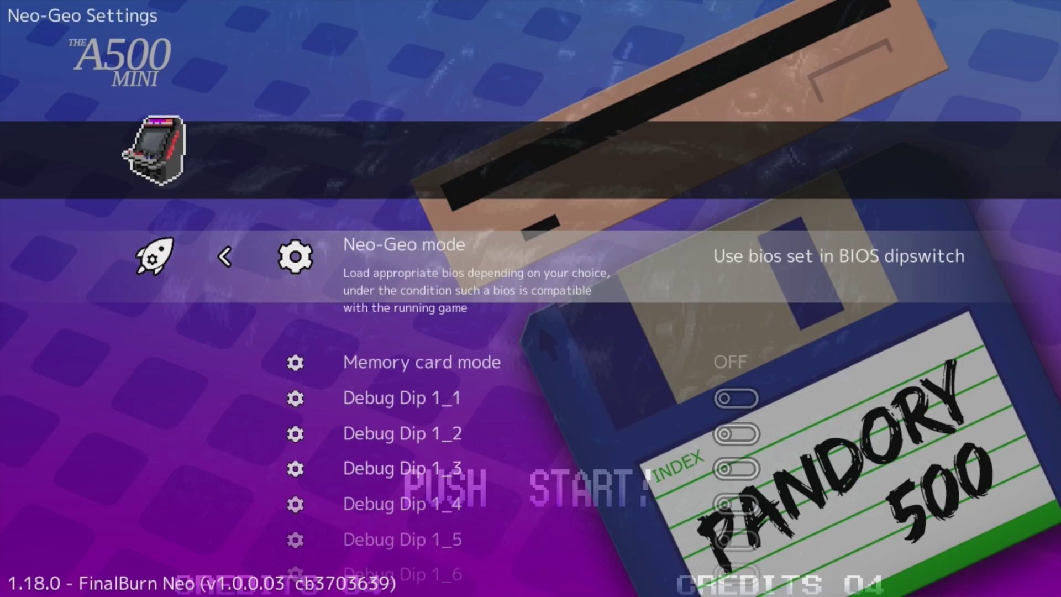
# Set Neo-Geo mode to UNIBIOS and return to the core options
pyautogui.press('Return')
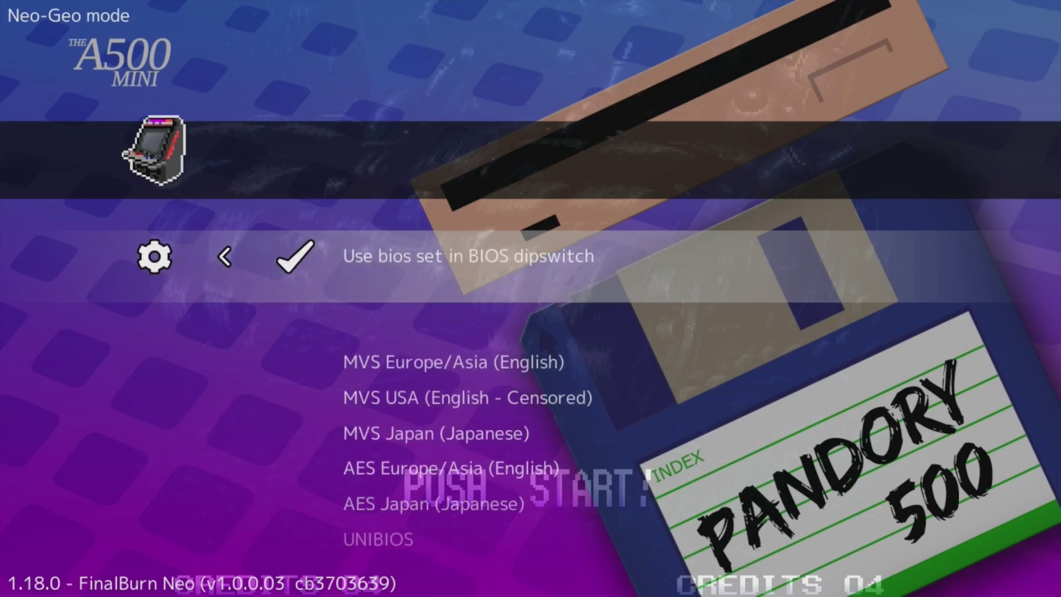
pyautogui.press('Down')
pyautogui.press('Down')
pyautogui.press('Down')
pyautogui.press('Down')
pyautogui.press('Down')
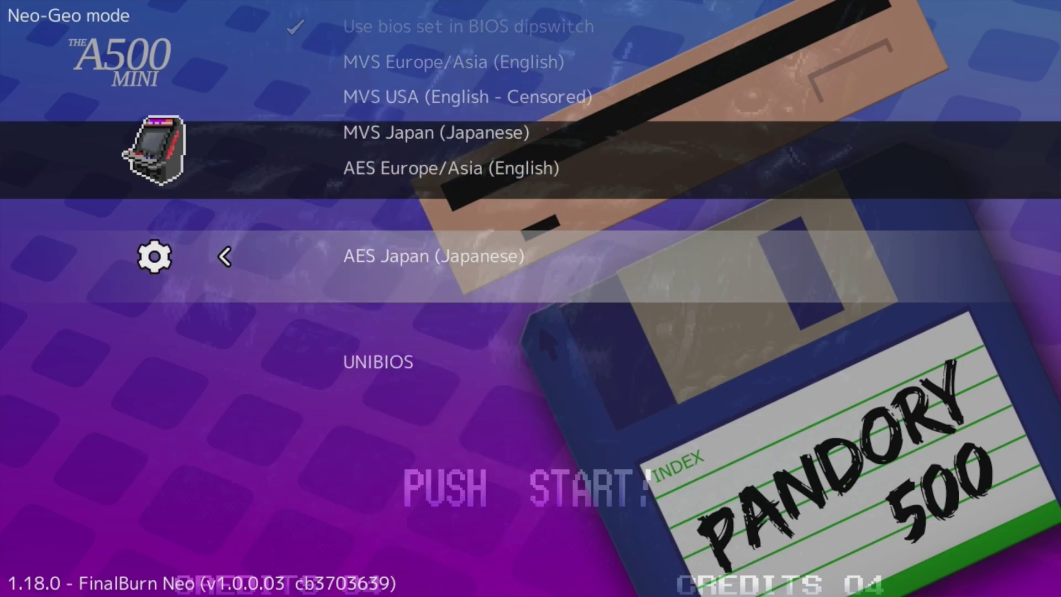
pyautogui.press('Down')
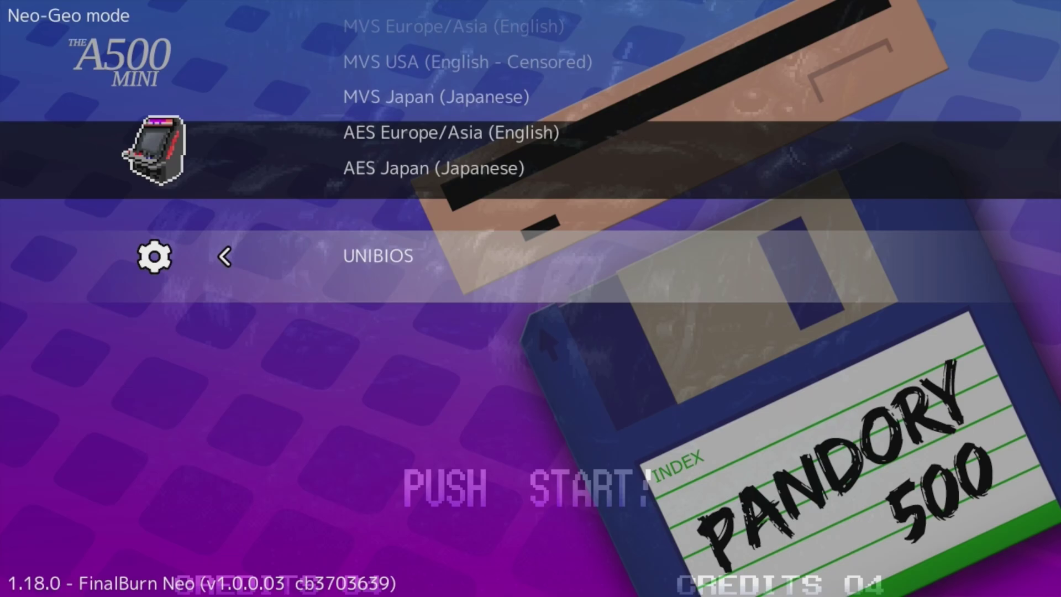
pyautogui.press('Return')
pyautogui.press('Escape')
# Examine the BIOS versions offered in the DIP Switches of Metal Slug without changing the selection
pyautogui.press('Down')
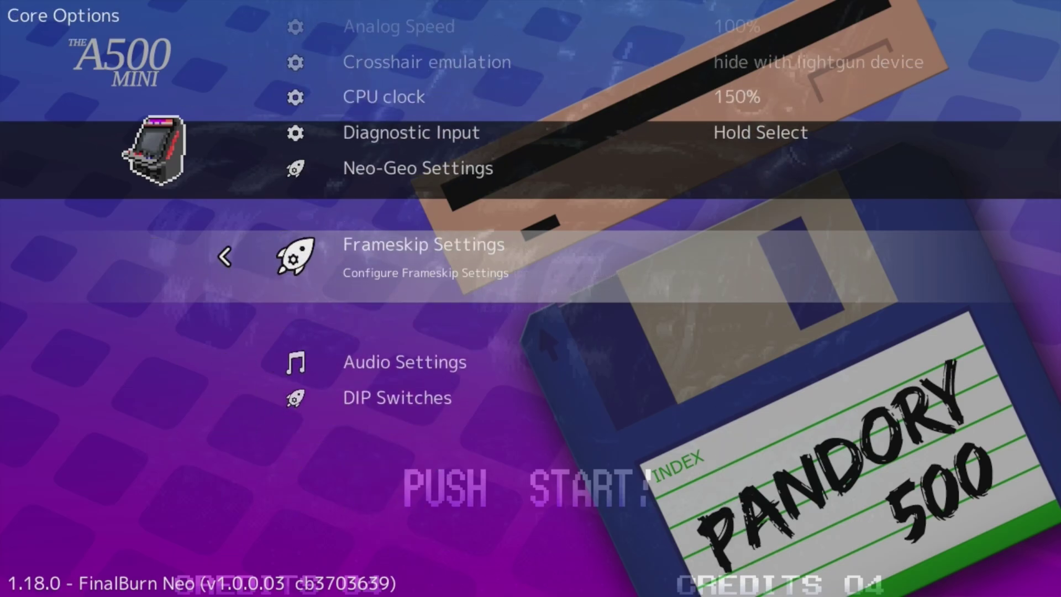
pyautogui.press('Down')
pyautogui.press('Down')
pyautogui.press('Return')
pyautogui.press('Down')
pyautogui.press('Down')
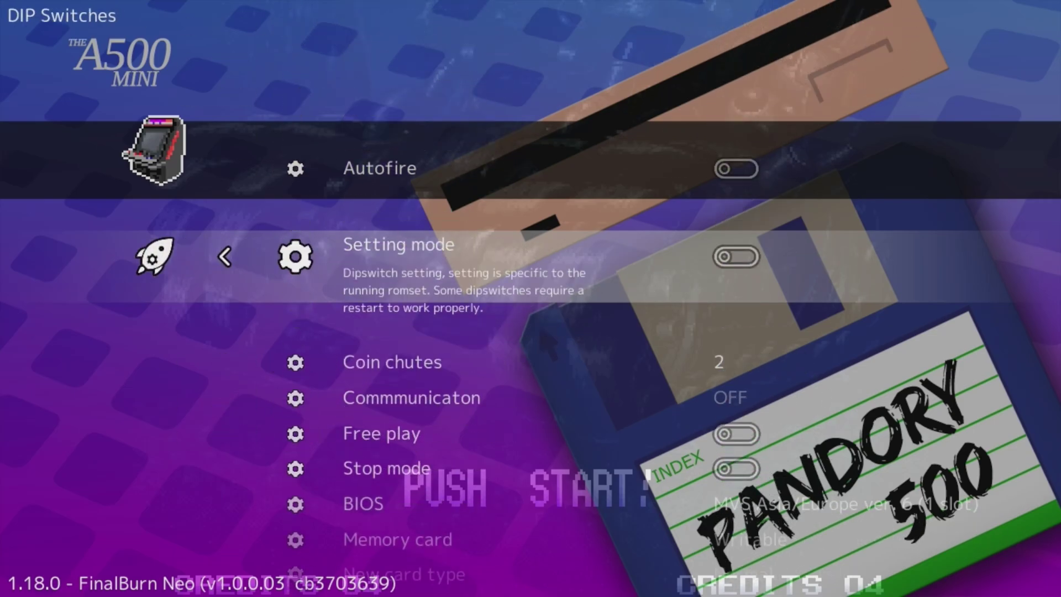
pyautogui.press('Down')
pyautogui.press('Down')
pyautogui.press('Down')
pyautogui.press('Down')
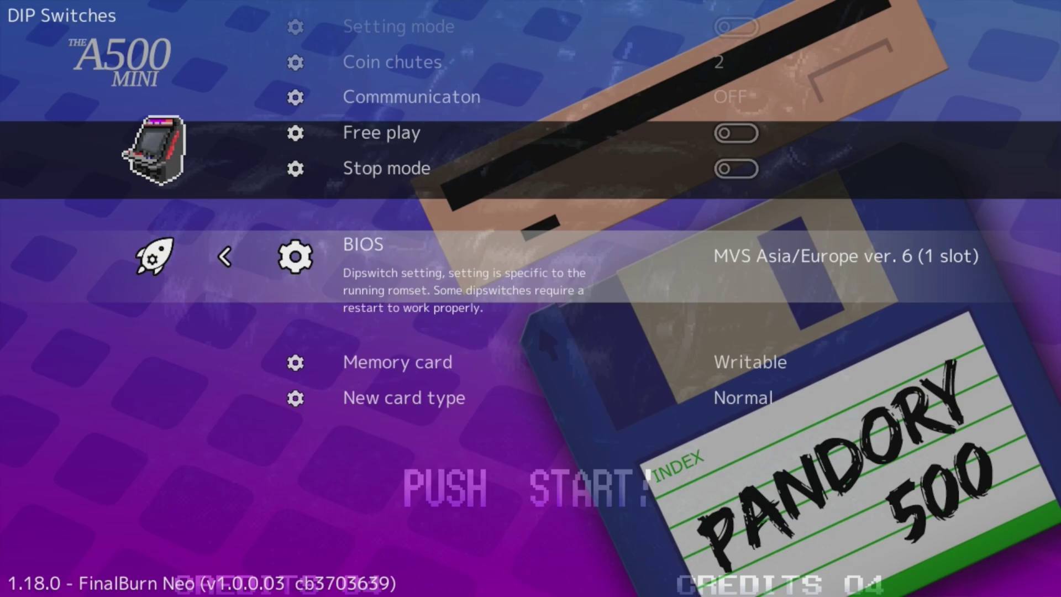
pyautogui.press('Return')
pyautogui.press('Down')
pyautogui.press('Down')
pyautogui.press('Down')
pyautogui.press('Escape')
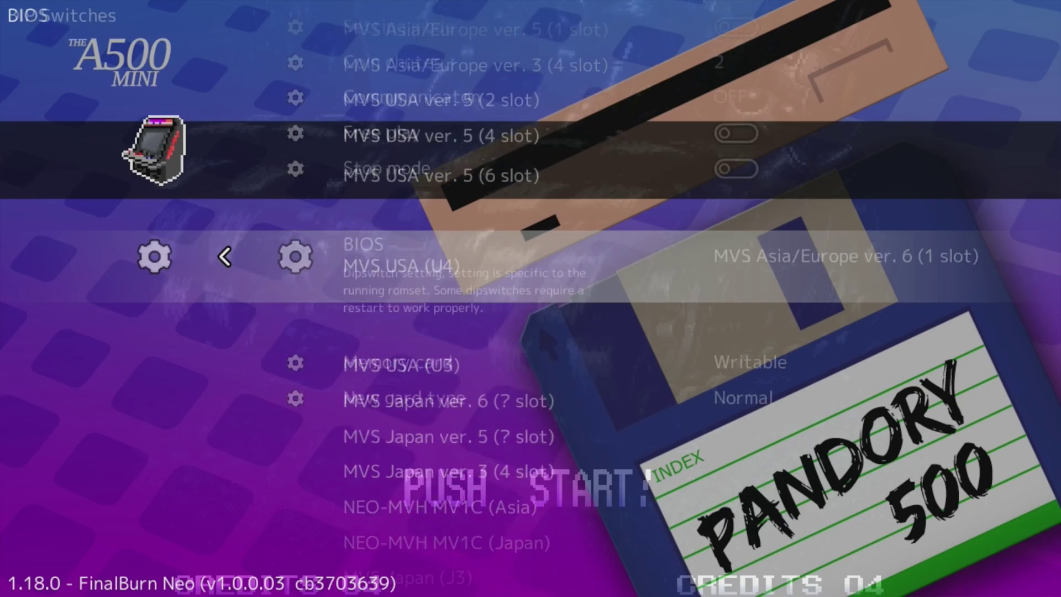
# Leave the core options and restart Metal Slug from the beginning
pyautogui.press('Escape')
pyautogui.press('Escape')
pyautogui.press('Up')
pyautogui.press('Up')
pyautogui.press('Up')
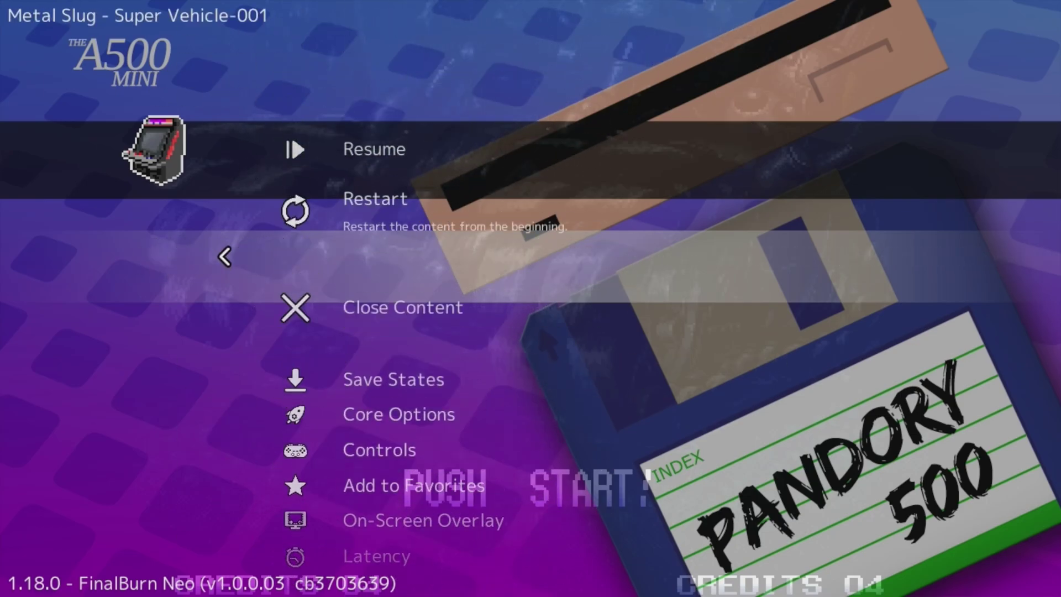
pyautogui.press('Return')
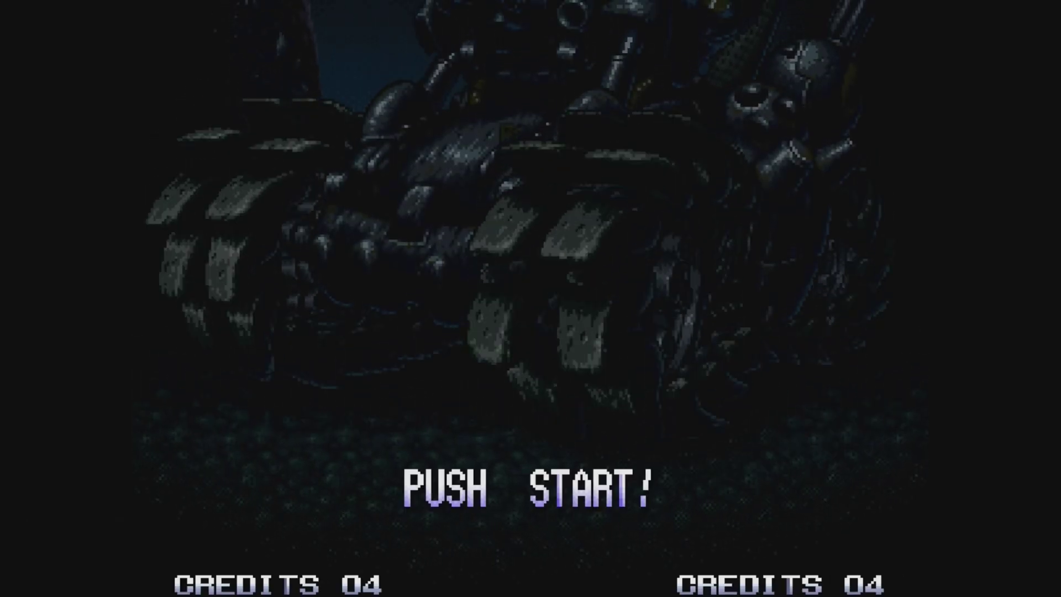
# Resume Metal Slug and open the Cheat Database from the Universe BIOS in-game menu
pyautogui.press('F1')
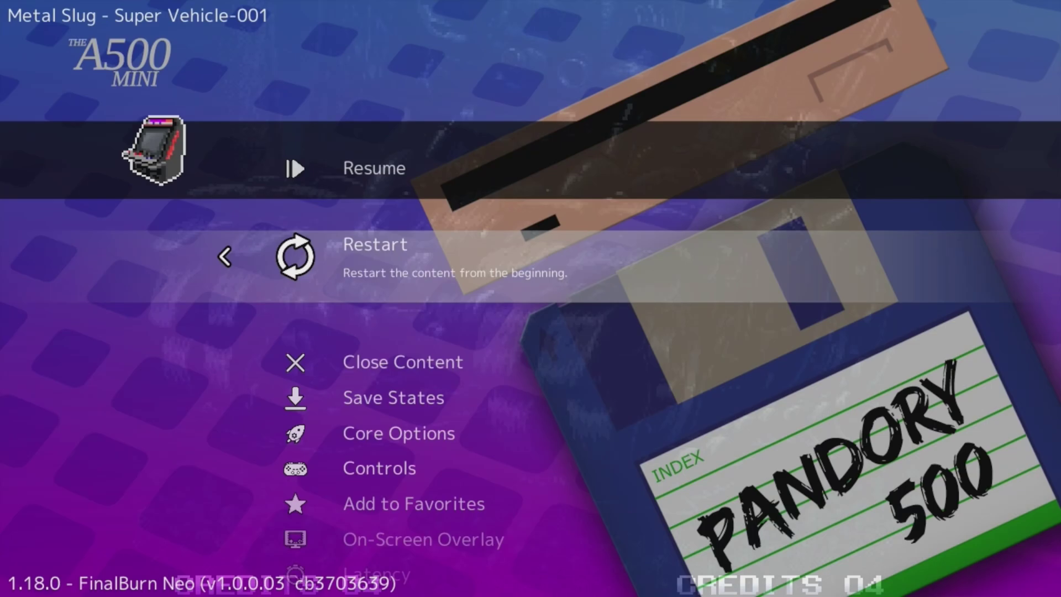
pyautogui.press('Up')
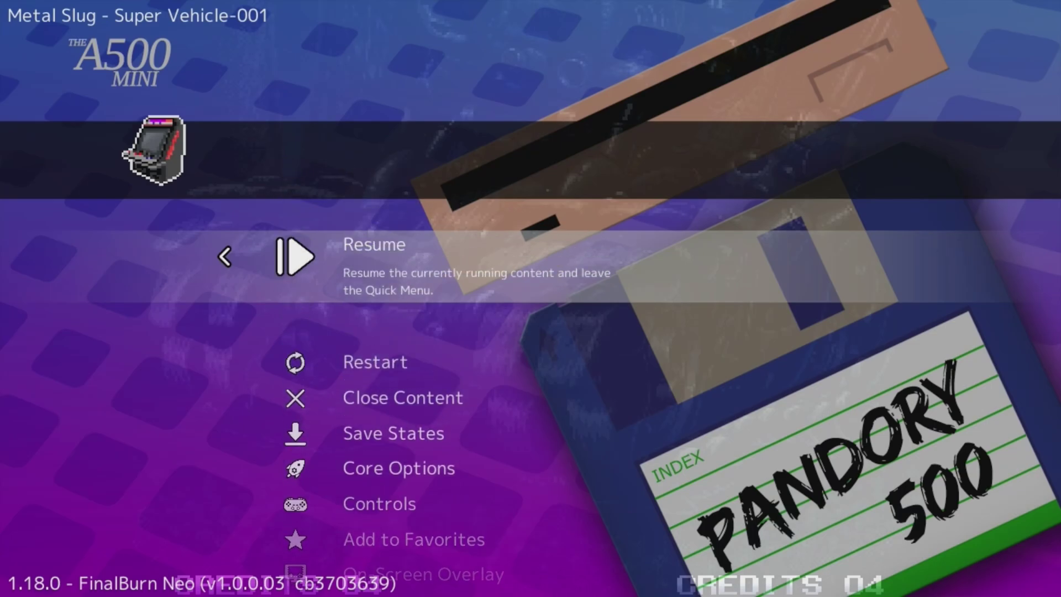
pyautogui.press('Return')
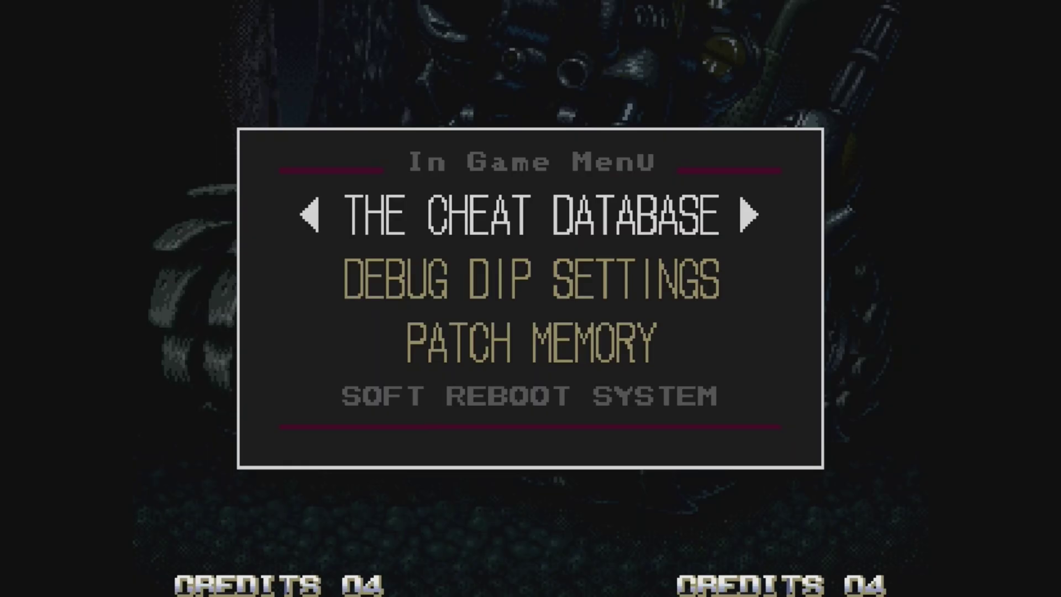
pyautogui.press('z')
# Look through the list of cheats available for Metal Slug
pyautogui.press('Down')
pyautogui.press('Down')
pyautogui.press('Down')
pyautogui.press('Down')
pyautogui.press('Down')
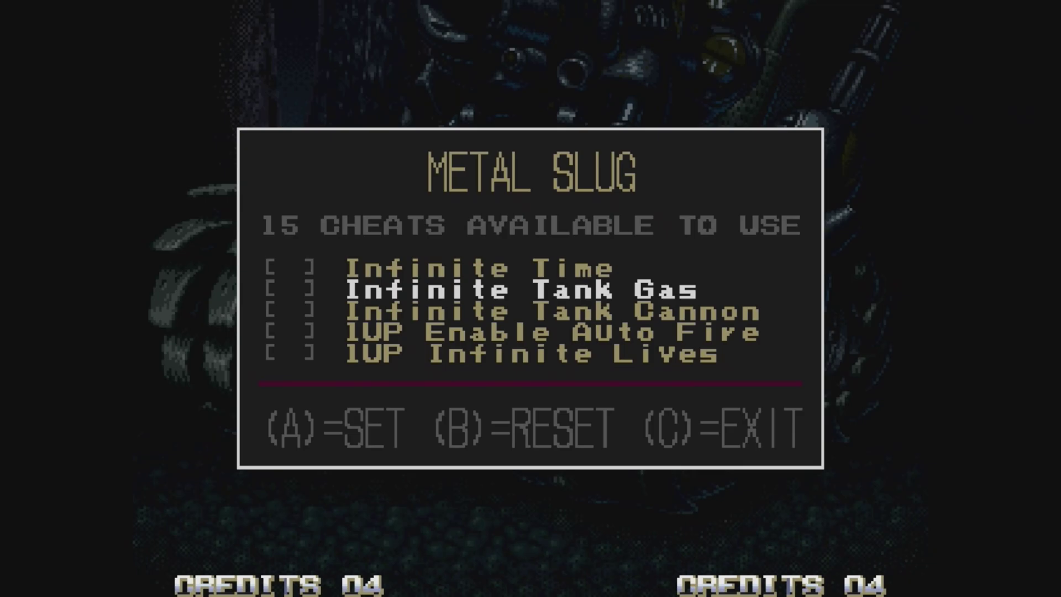
pyautogui.press('Down')
pyautogui.press('Down')
pyautogui.press('Down')
pyautogui.press('Down')
pyautogui.press('Down')
pyautogui.press('Down')
pyautogui.press('Down')
pyautogui.press('Down')
pyautogui.press('Down')
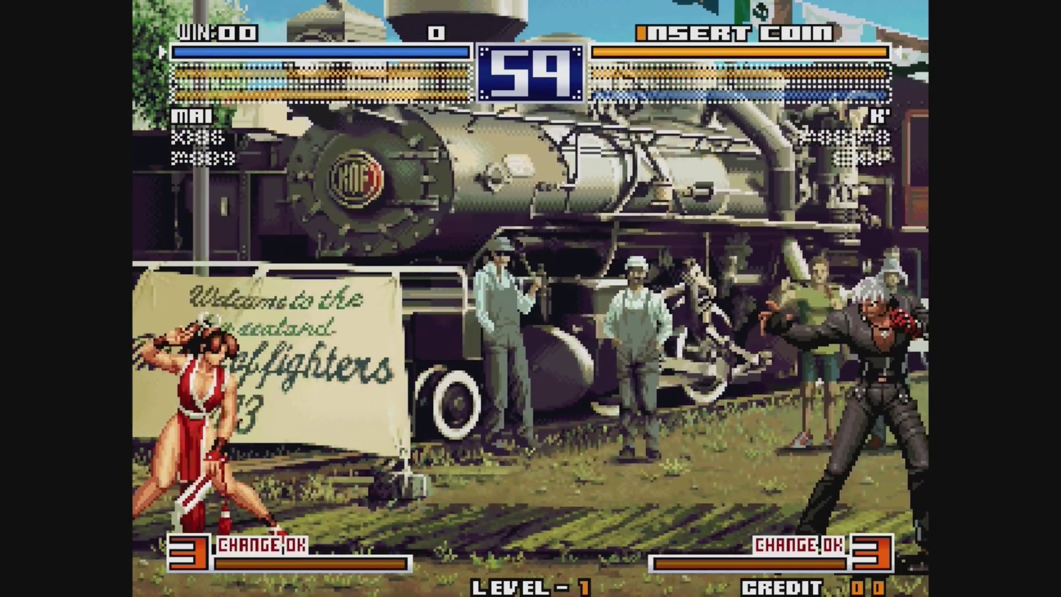
# Insert a credit in The King of Fighters 2003, open its Cheat Database, and enable Secret Character Flag and Enable Bouncy Mai
pyautogui.press('shift')
pyautogui.press('F1')
pyautogui.press('Down')
pyautogui.press('Up')
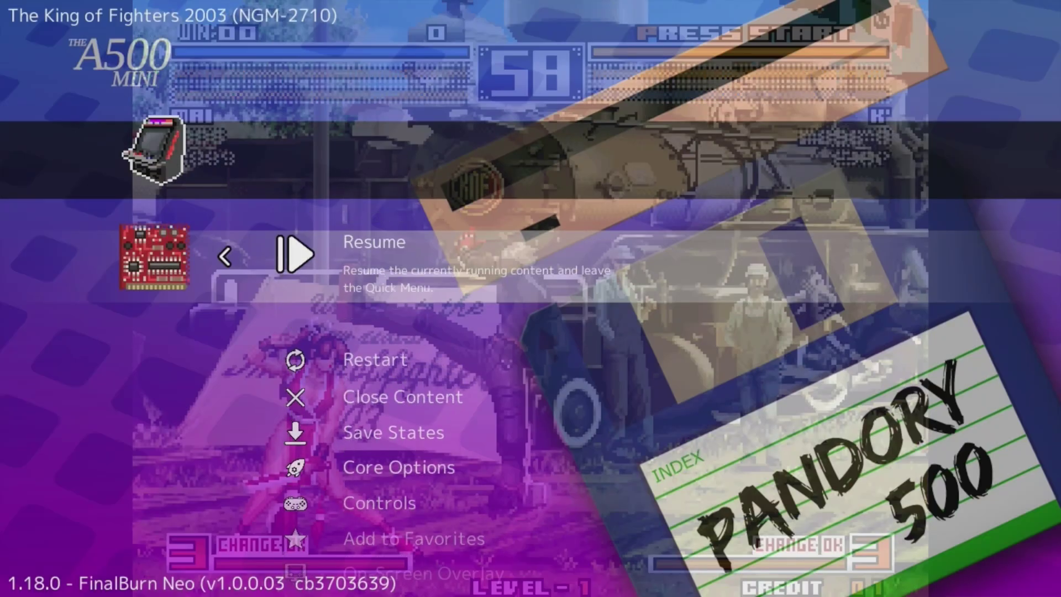
pyautogui.press('Return')
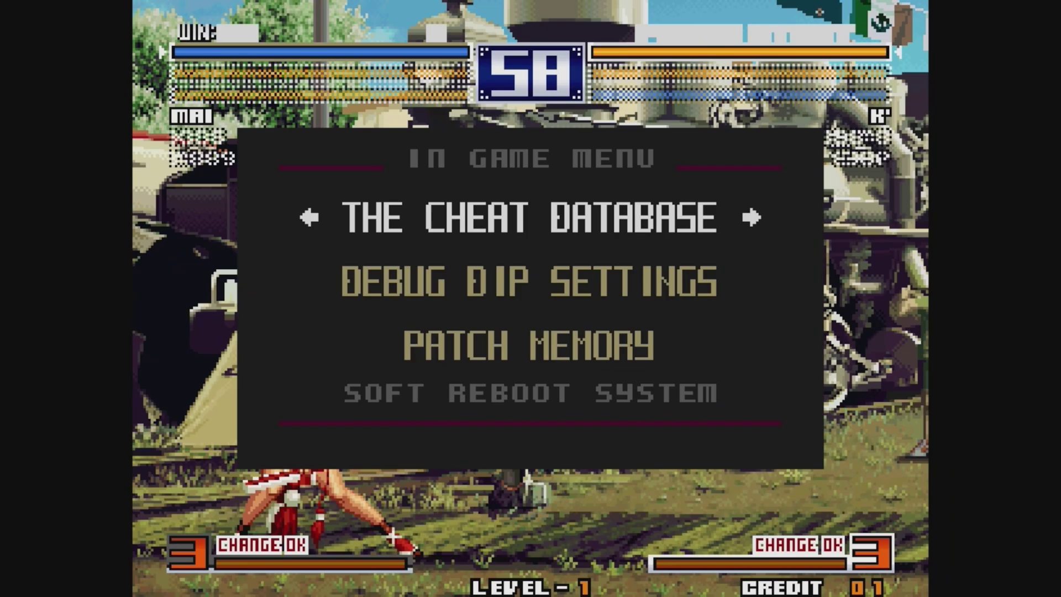
pyautogui.press('z')
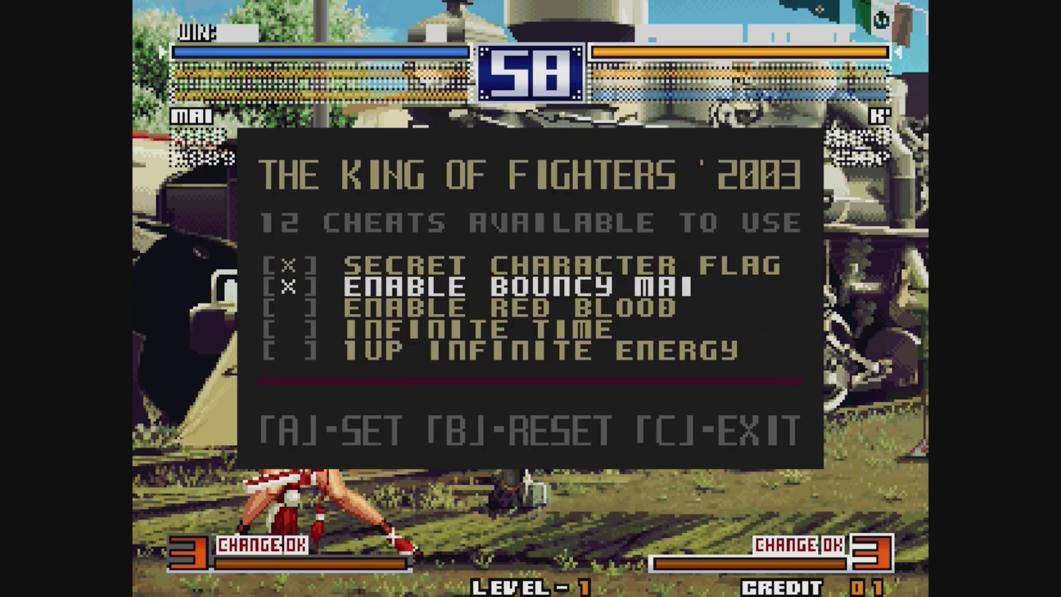